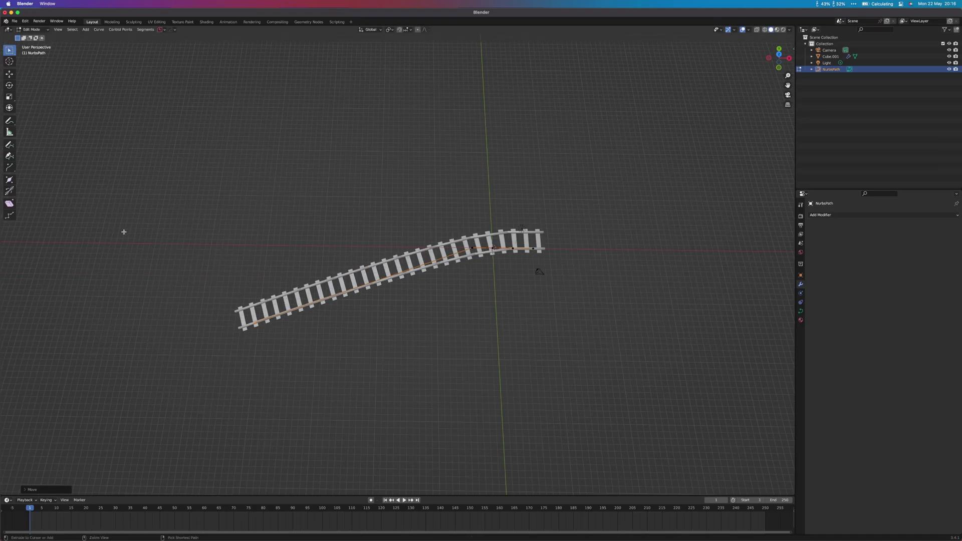
Extend the railway track's path with two more control points, bending the track round into a curve.
right_click(122, 231, "ctrl")
right_click(92, 133, "ctrl")
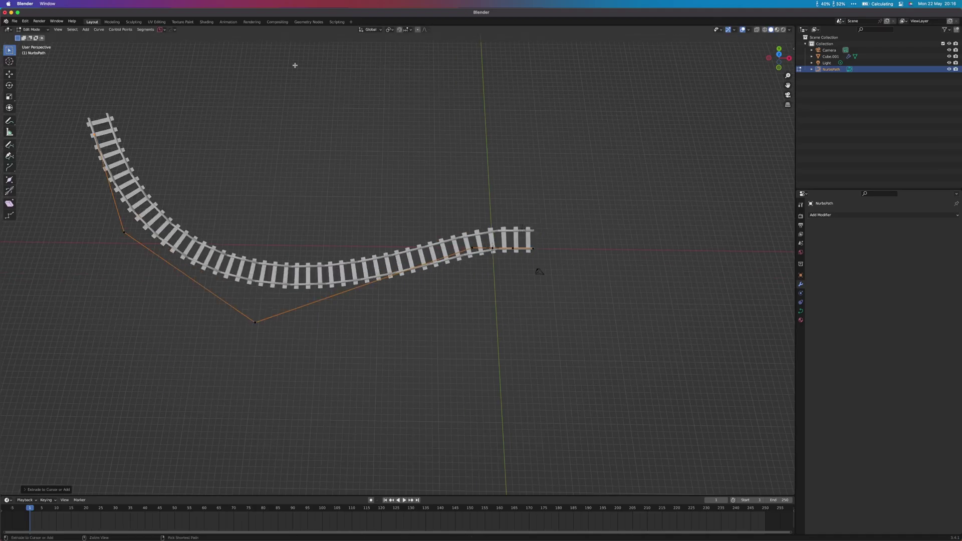
middle_click_drag(295, 65, 441, 188)
key("g")
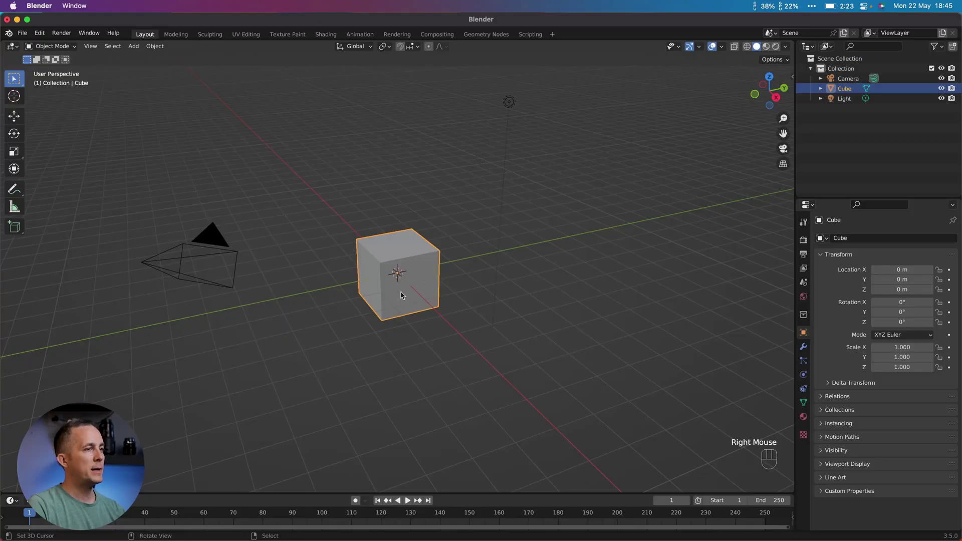
Delete the default cube and add a mesh circle at the origin.
key("Delete")
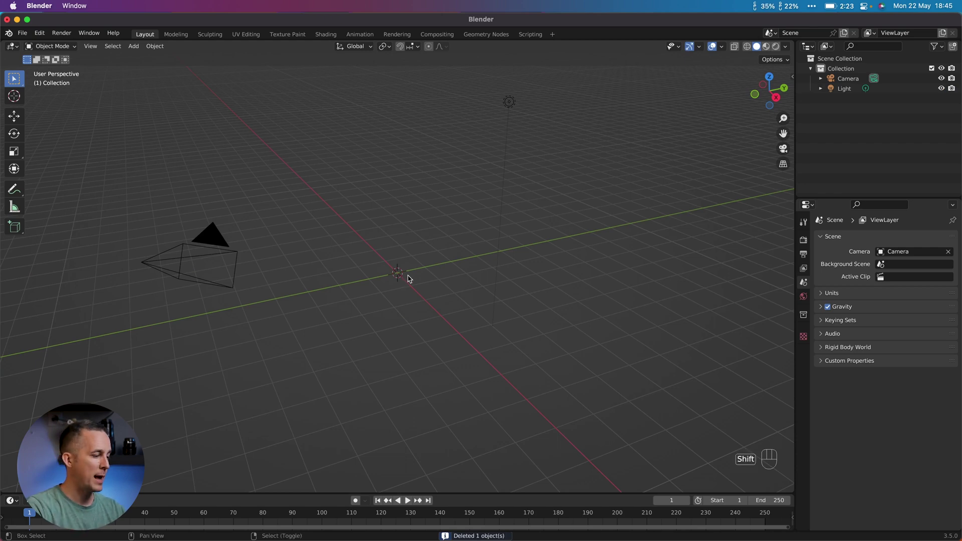
key("shift+a")
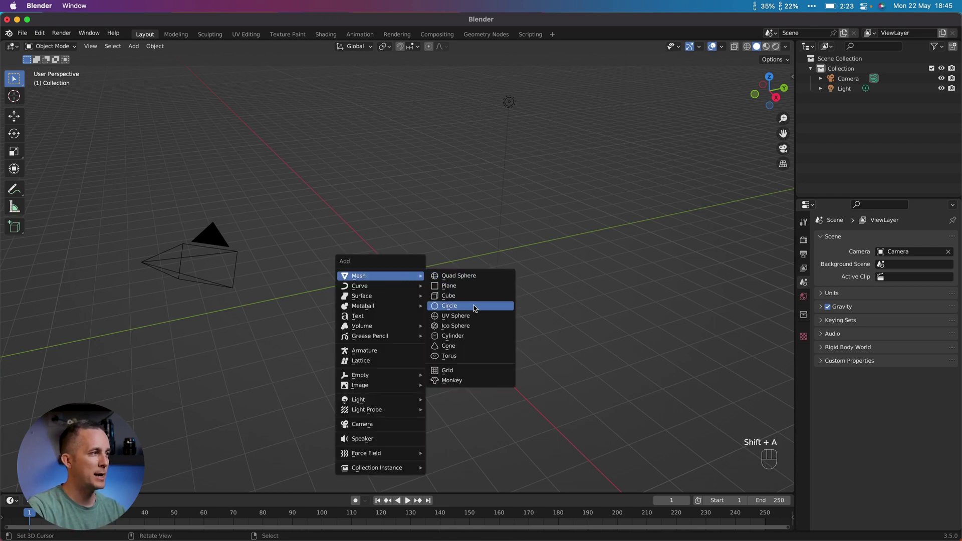
left_click(462, 309)
Stretch the circle into an oval link by moving its lower half of vertices about 1.3 m in negative Y.
key("KP_7")
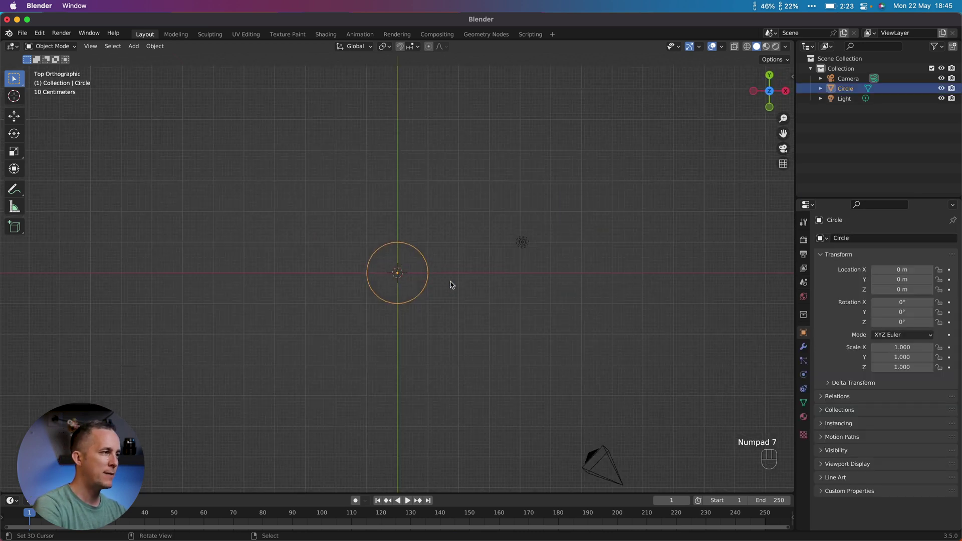
scroll(450, 285, "up", 3)
key("Tab")
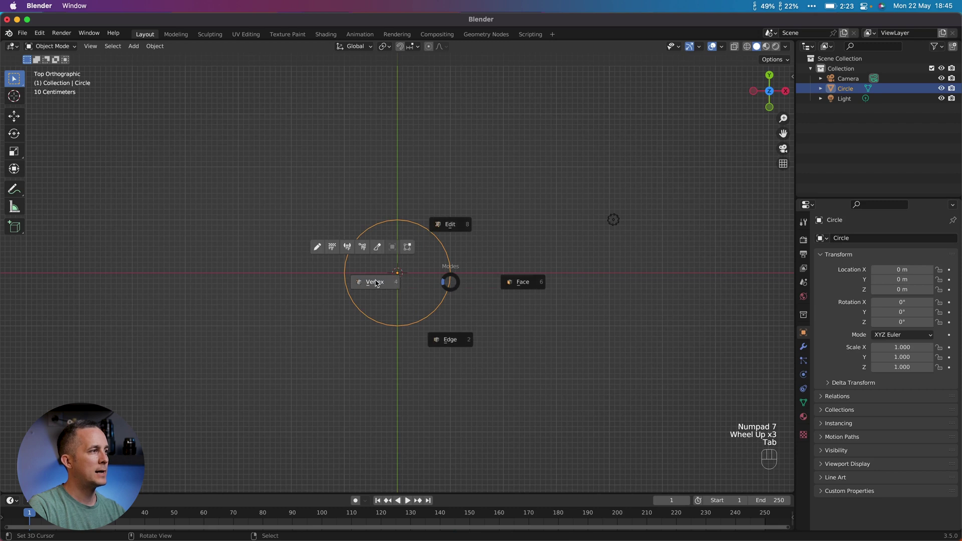
left_click(374, 283)
left_click_drag(331, 269, 485, 355)
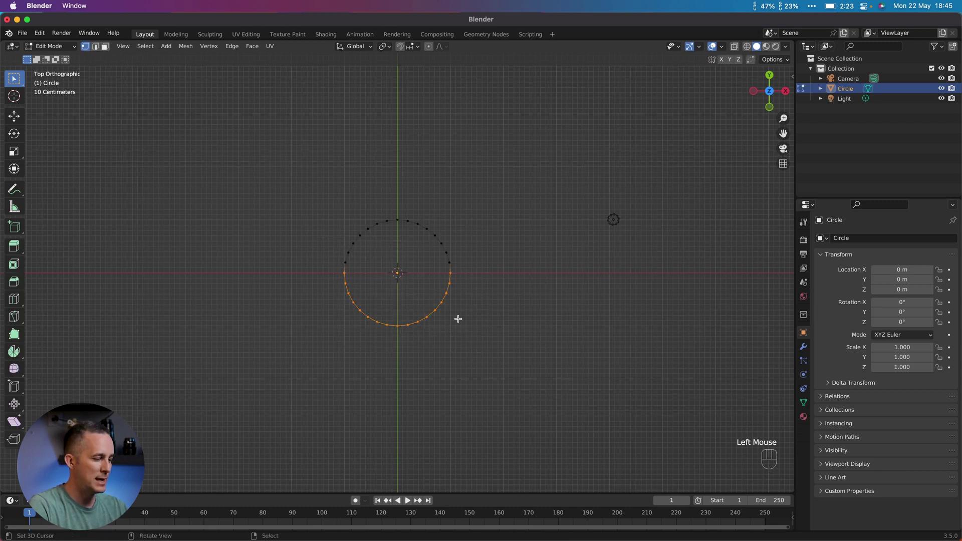
key("g")
key("y")
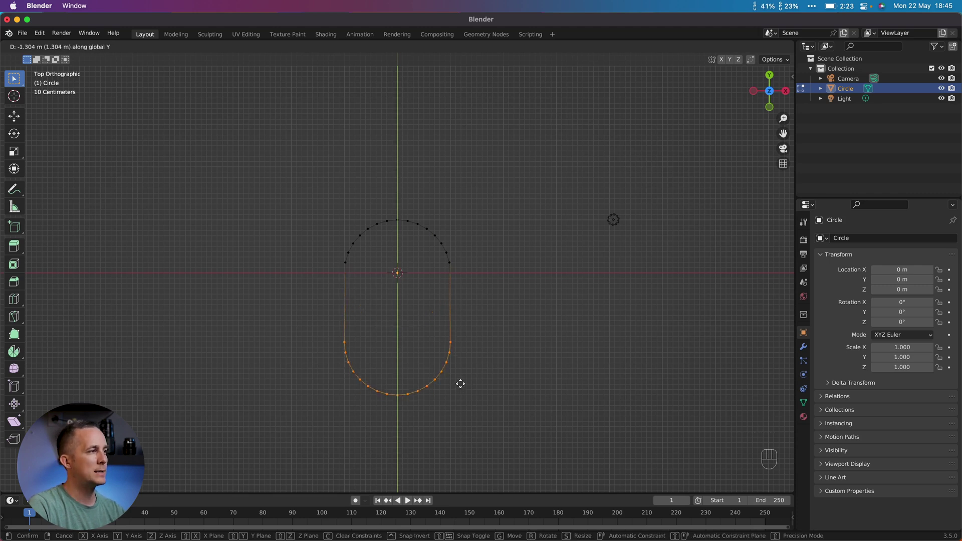
left_click(461, 374)
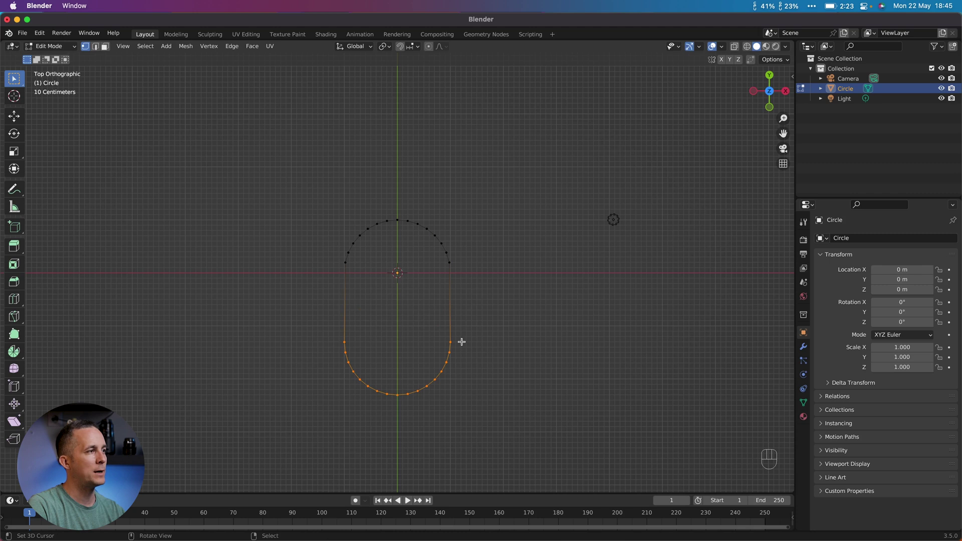
key("Tab")
Convert the oval mesh outline to a curve.
middle_click_drag(444, 300, 422, 264)
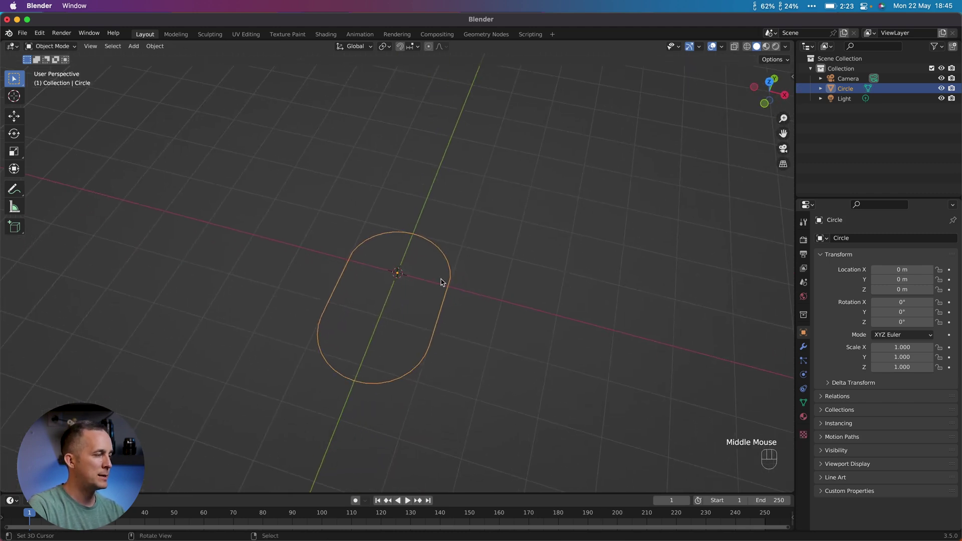
key("w")
mouse_move(432, 304)
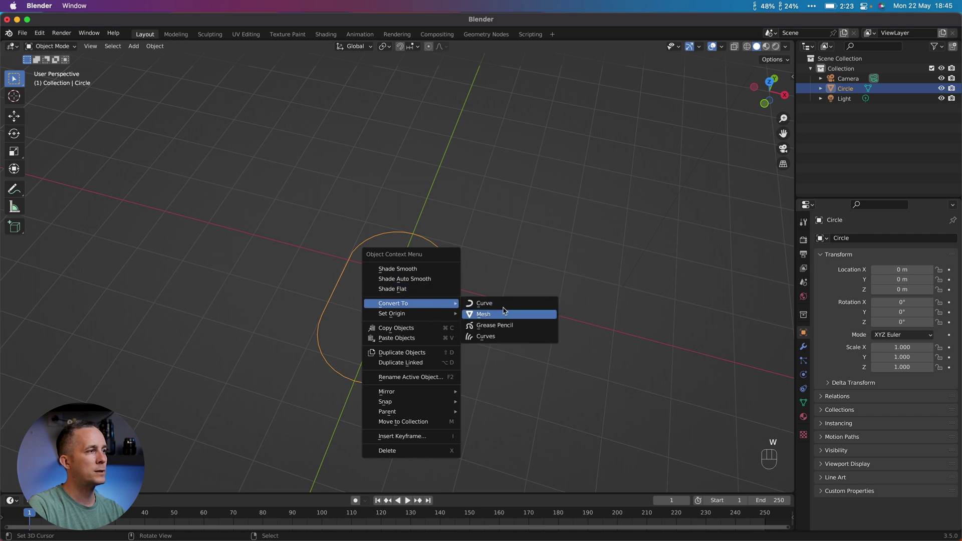
left_click(502, 304)
left_click(155, 46)
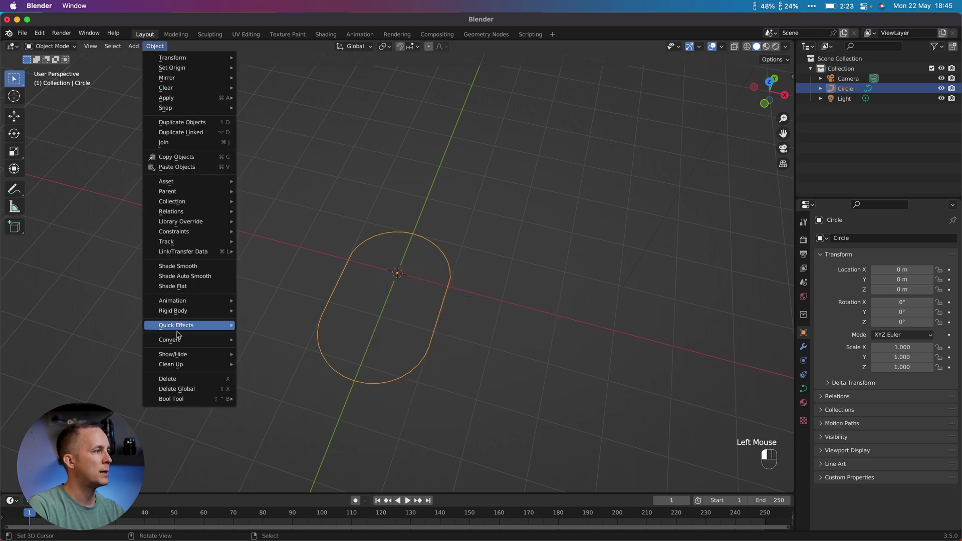
mouse_move(195, 341)
left_click(319, 345)
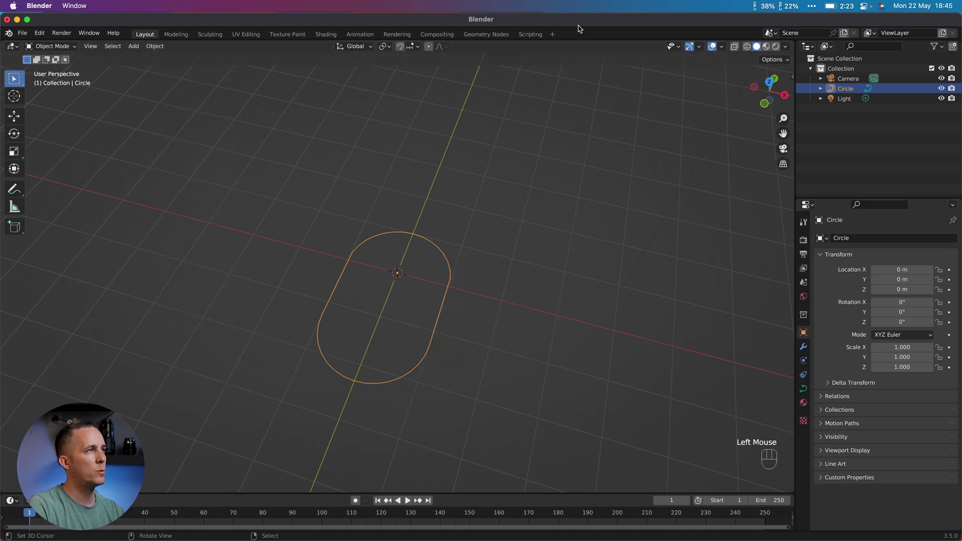
Give the oval curve a round bevel with a depth of 0.4 m.
left_click(804, 390)
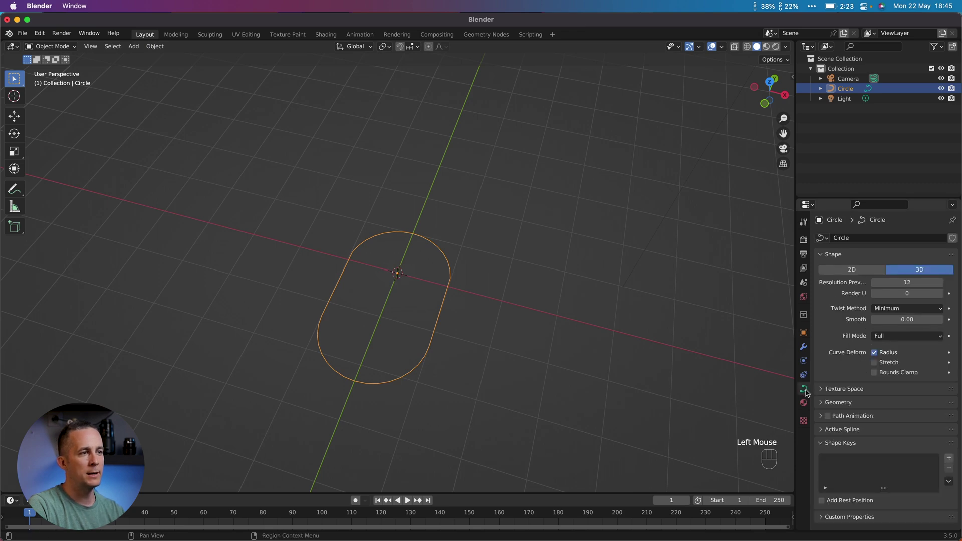
scroll(846, 397, "down", 3)
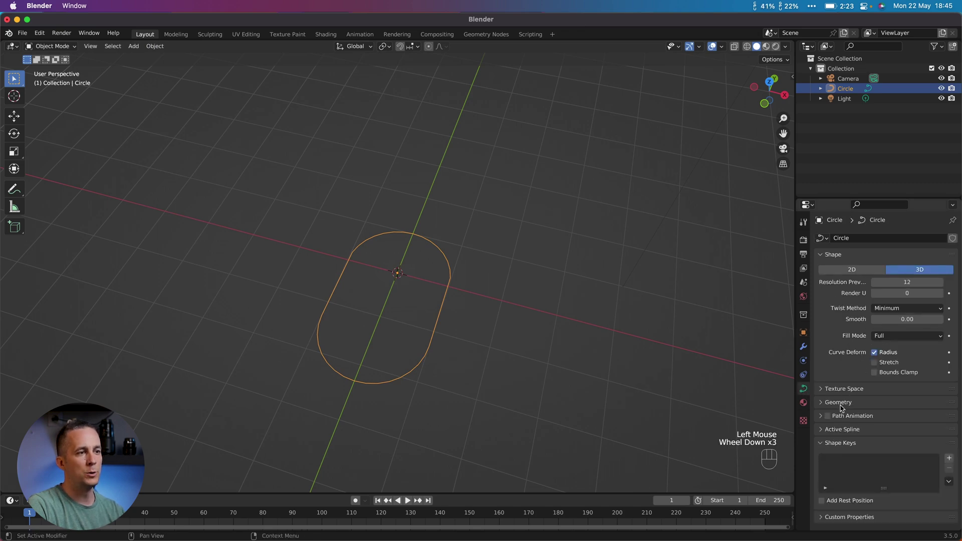
left_click(842, 402)
scroll(850, 423, "down", 3)
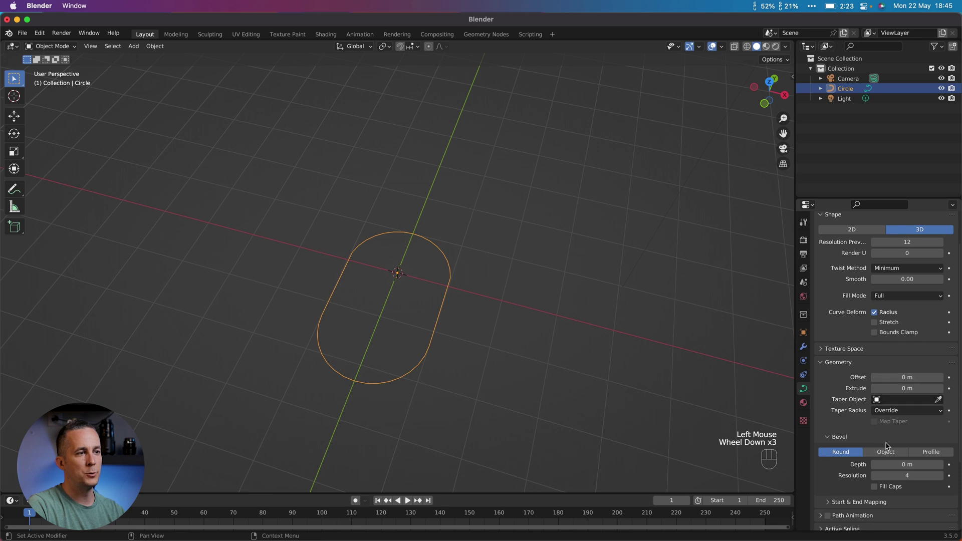
mouse_move(897, 464)
left_mouse_down()
mouse_move(932, 465)
mouse_move(891, 464)
left_mouse_up()
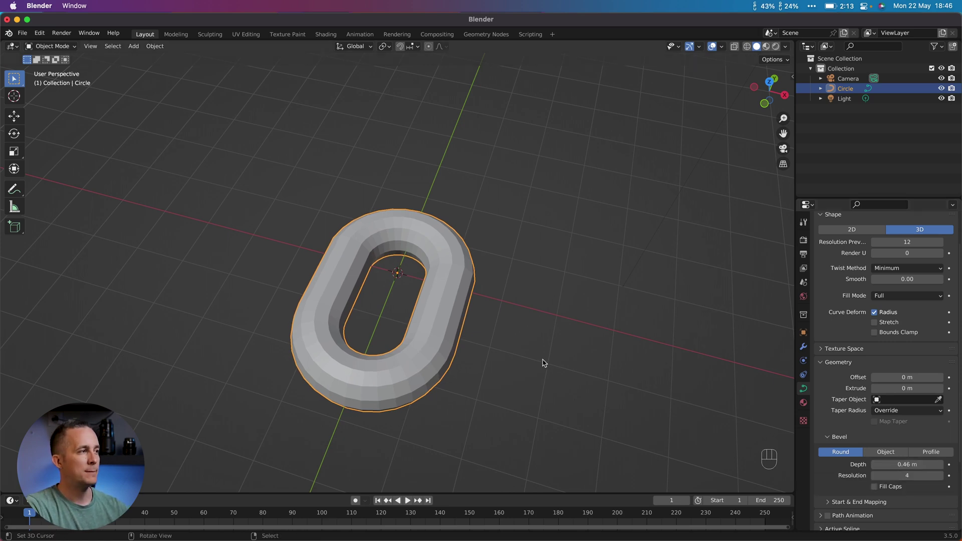
middle_click_drag(544, 363, 511, 317)
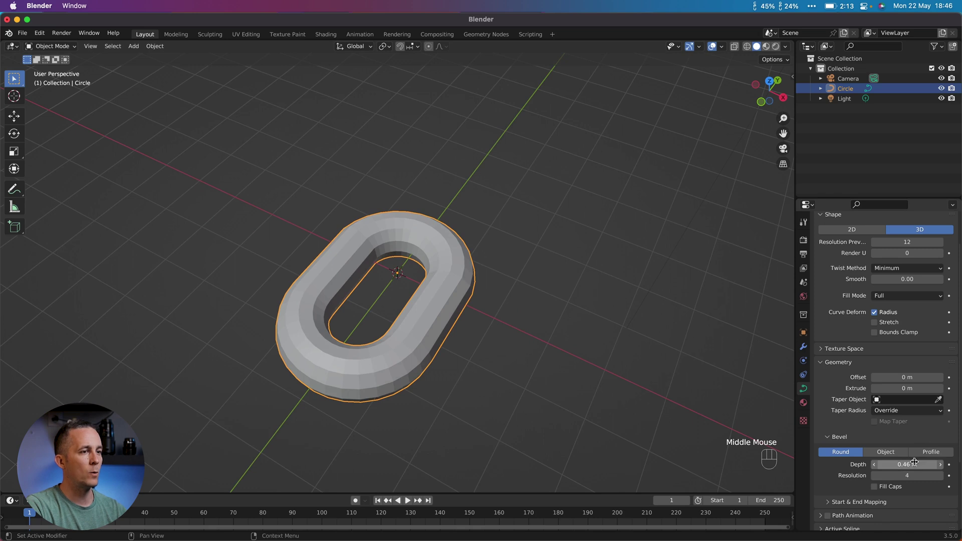
left_click_drag(914, 461, 906, 462)
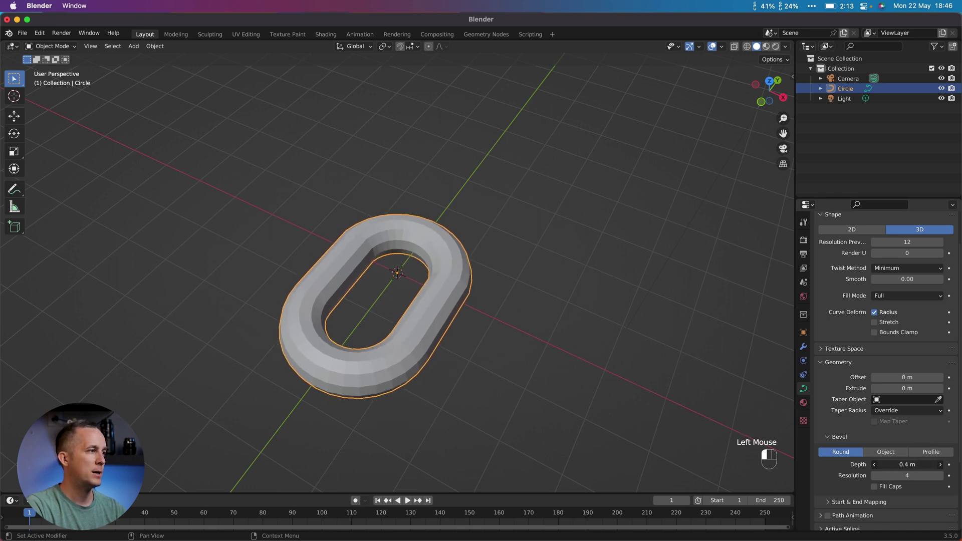
Apply Shade Auto Smooth to the link and add a Subdivision Surface modifier with viewport level 1.
middle_click_drag(479, 331, 450, 299)
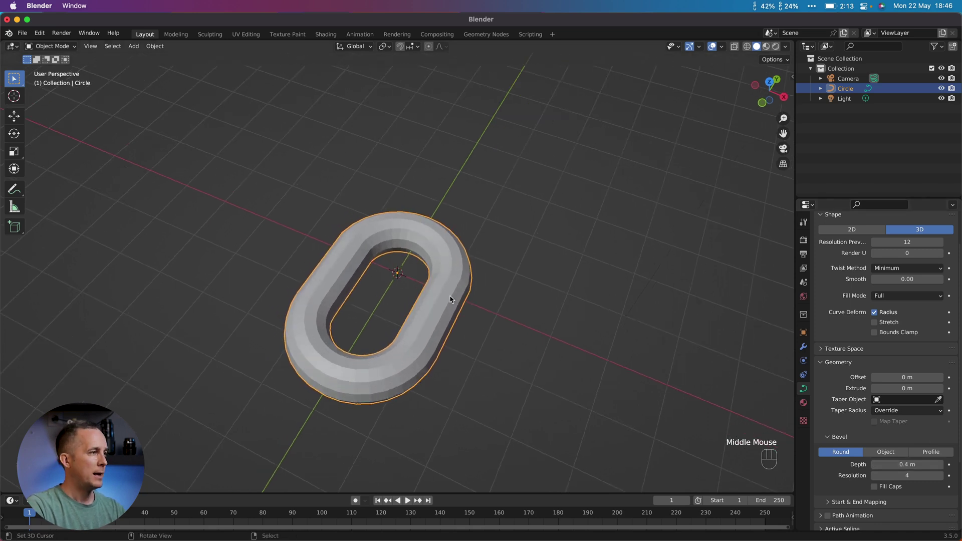
key("w")
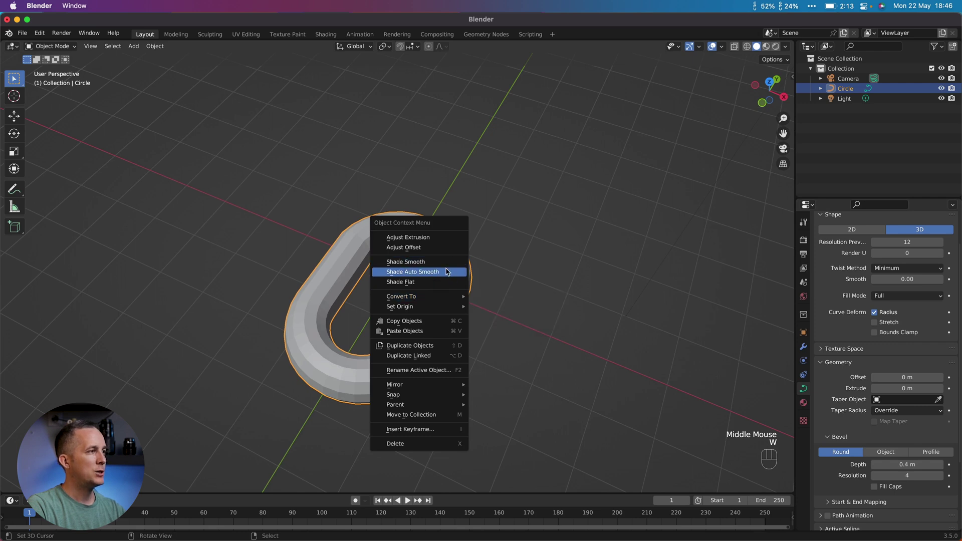
left_click(447, 271)
left_click(803, 387)
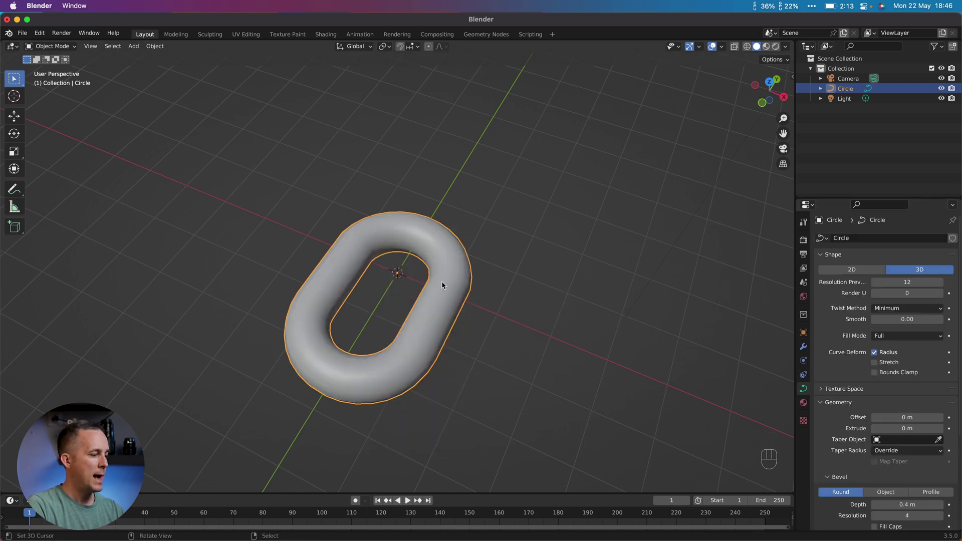
key("super+1")
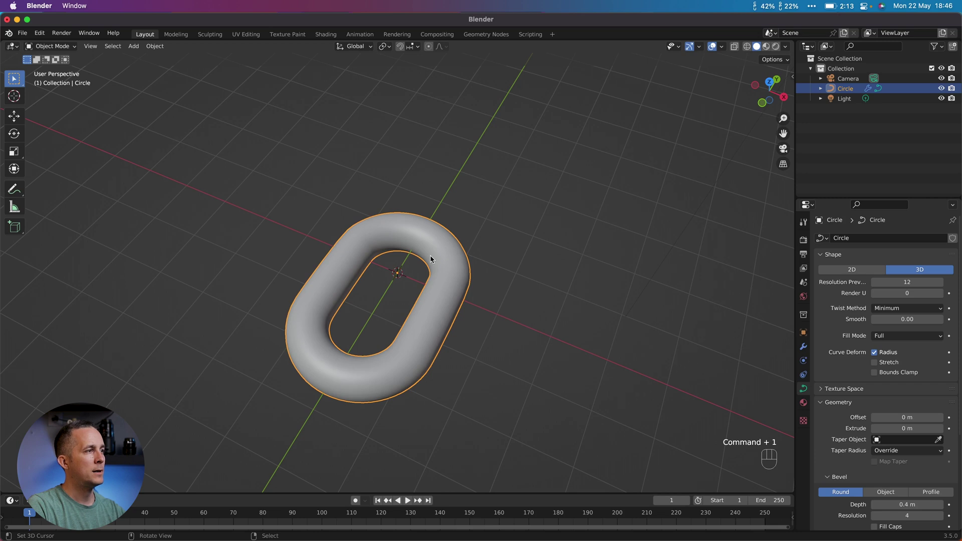
left_click(803, 346)
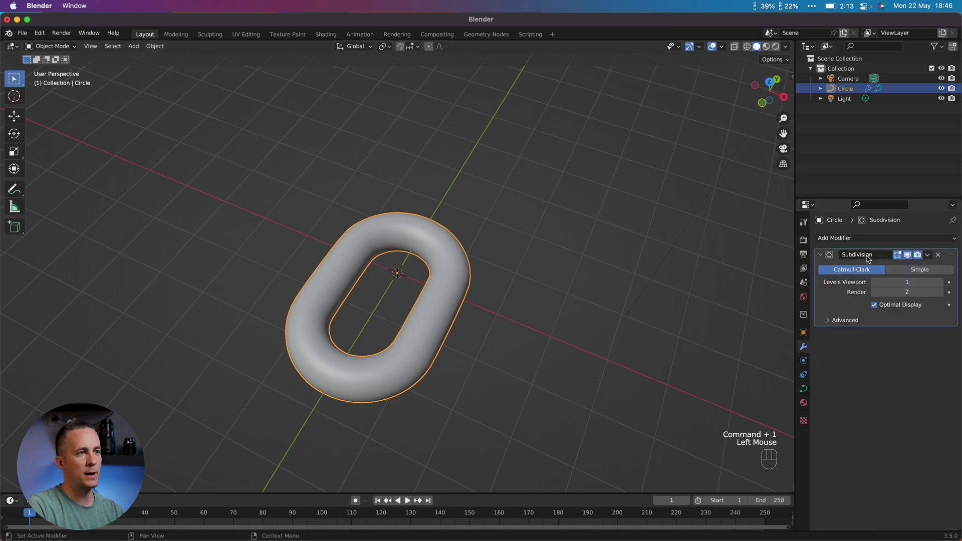
left_click(860, 239)
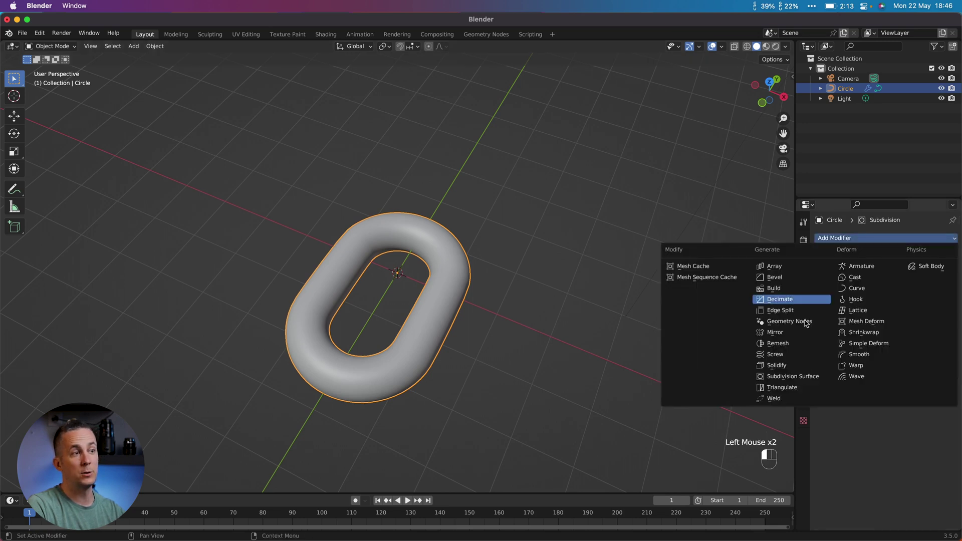
left_click(795, 377)
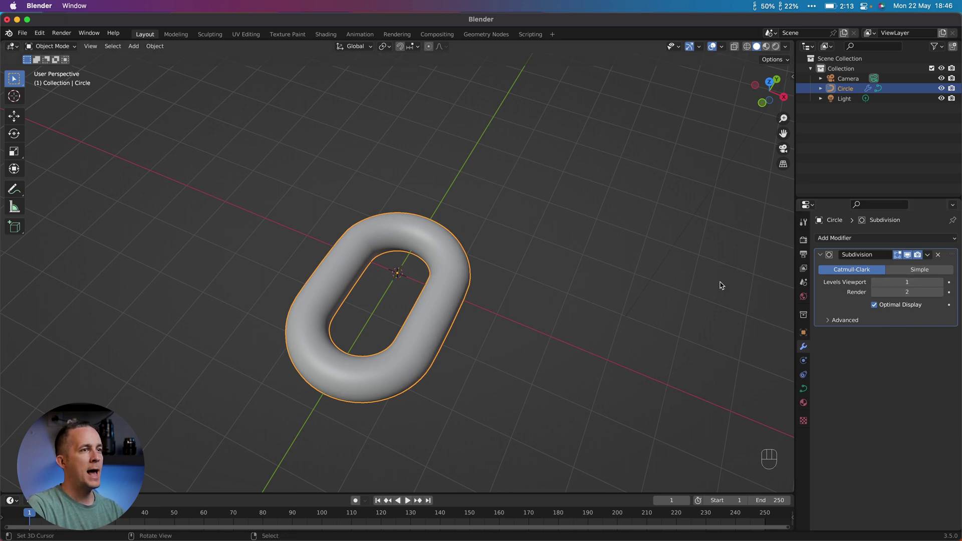
Add an Array modifier to the chain link after the subdivision.
scroll(299, 318, "down", 3)
middle_click_drag(425, 229, 363, 248)
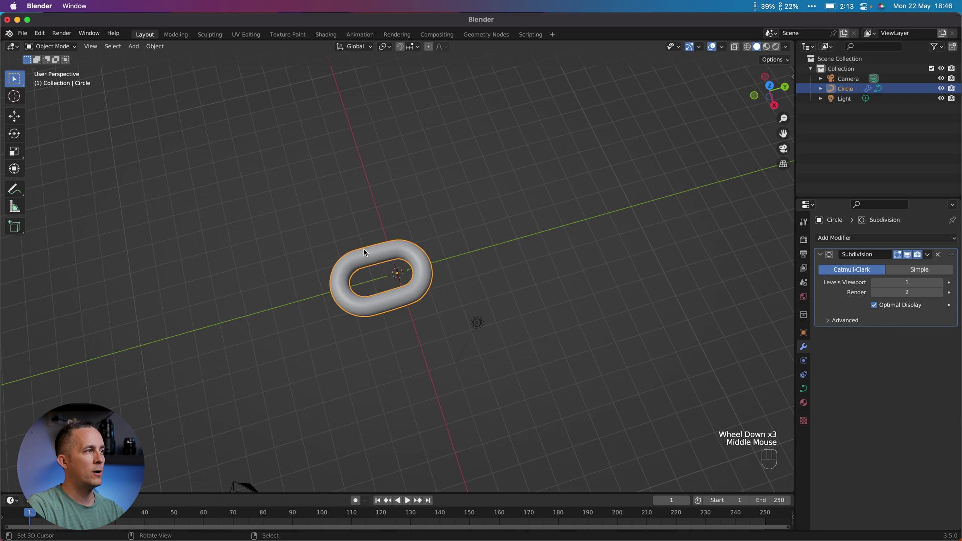
scroll(378, 268, "down", 2)
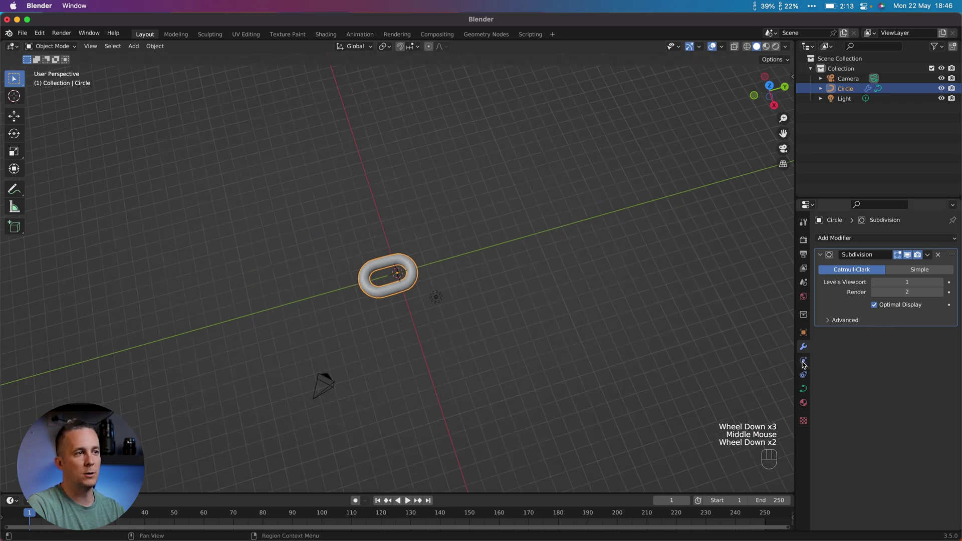
left_click(856, 238)
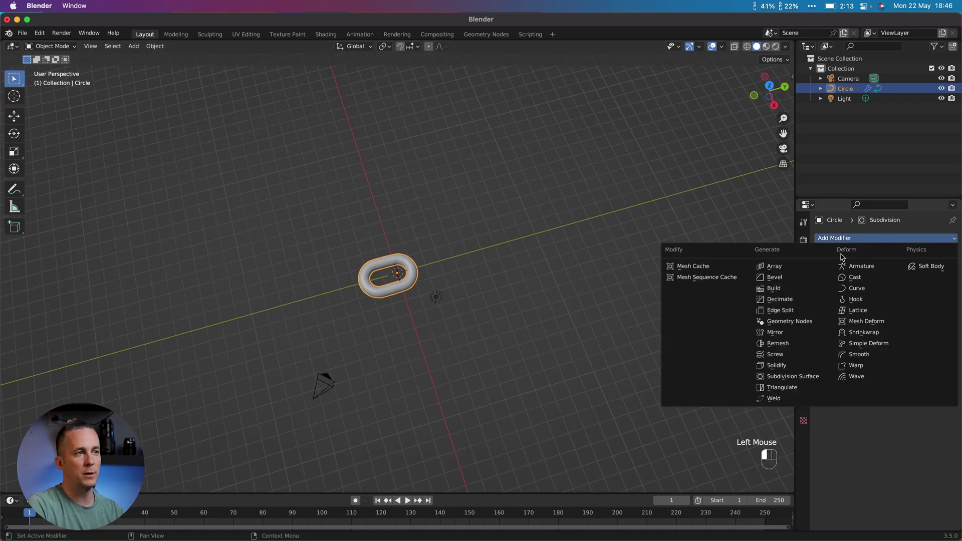
left_click(782, 268)
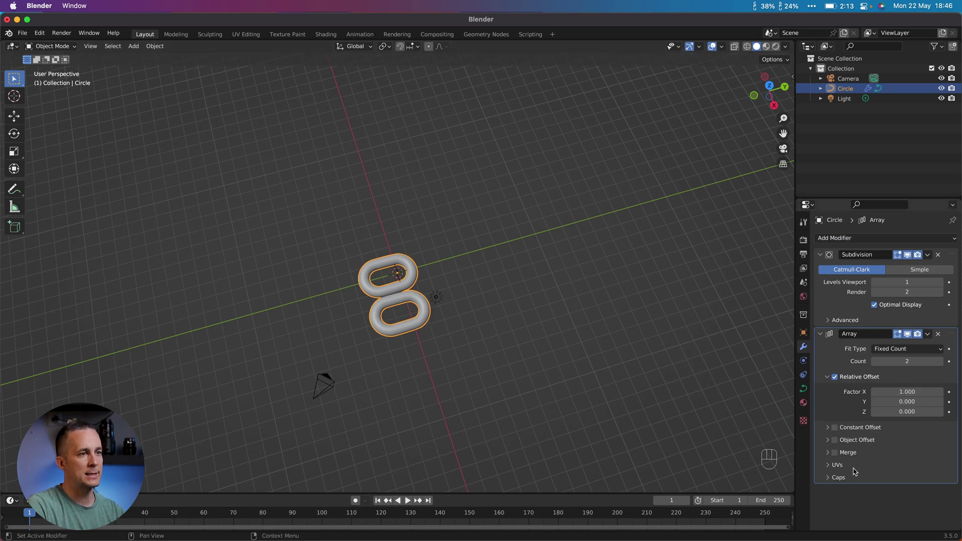
Set the array's relative offset factors to 0 in X and 0.600 in Y.
left_click(917, 392)
type("0")
key("Return")
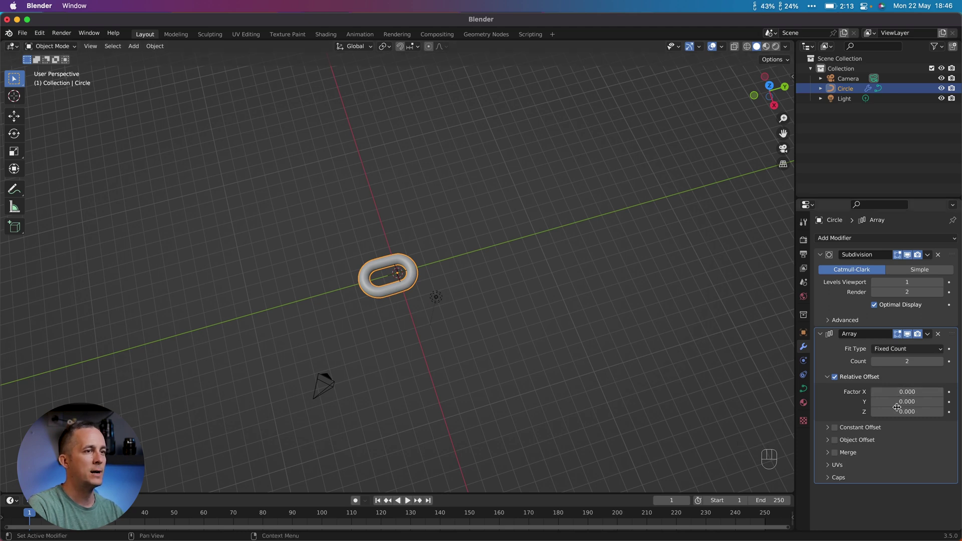
left_click_drag(896, 407, 906, 407, "shift")
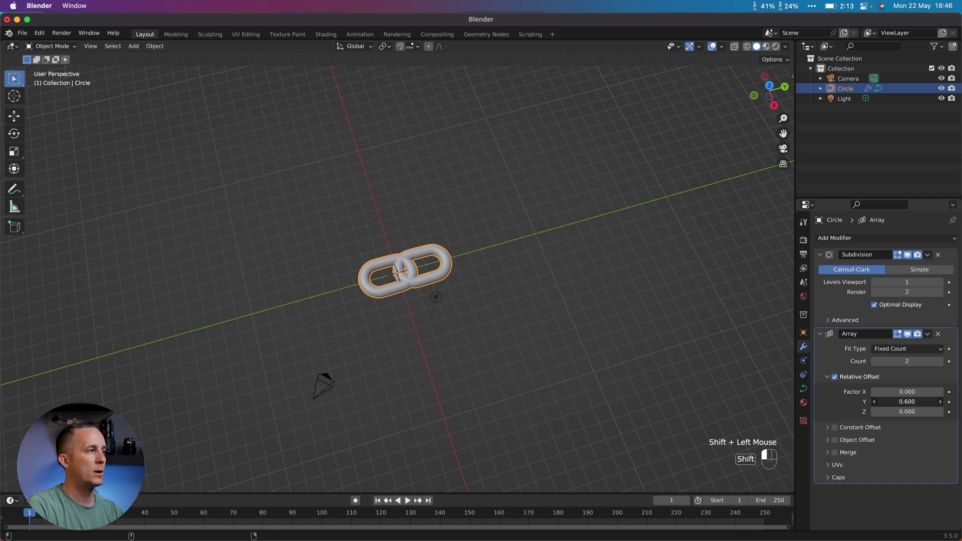
Add a Plain Axes empty at the world origin between the two chain links.
middle_click_drag(498, 281, 504, 265)
scroll(503, 263, "up", 2)
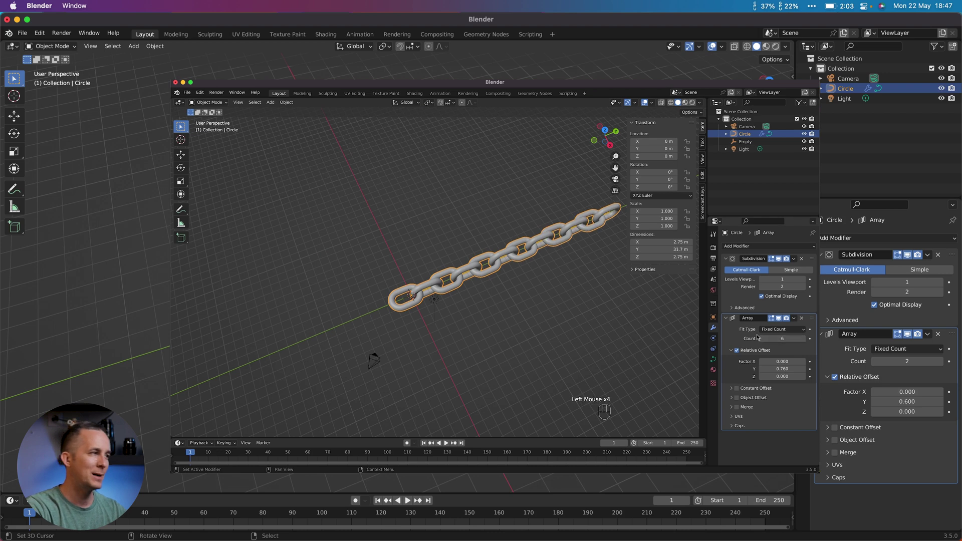
key("shift+a")
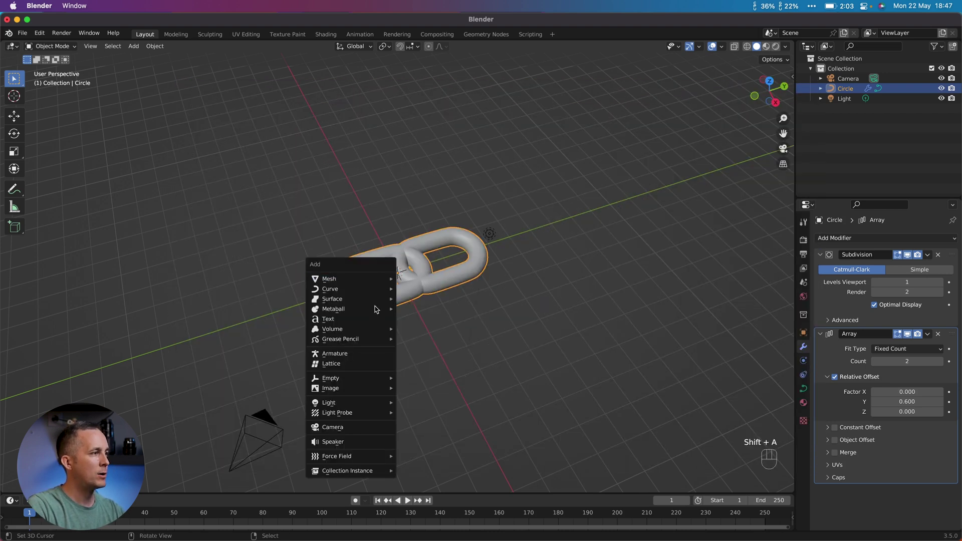
mouse_move(369, 379)
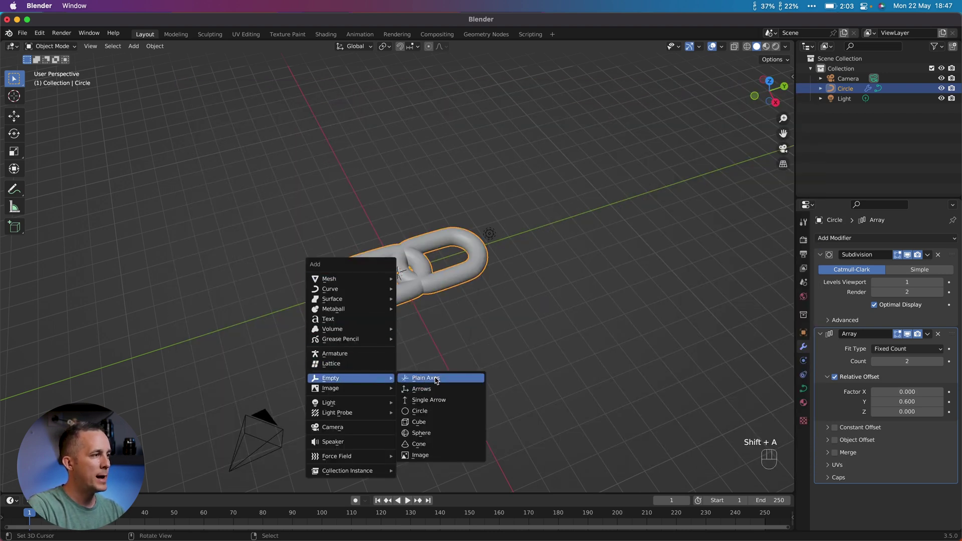
left_click(425, 378)
scroll(434, 328, "up", 4)
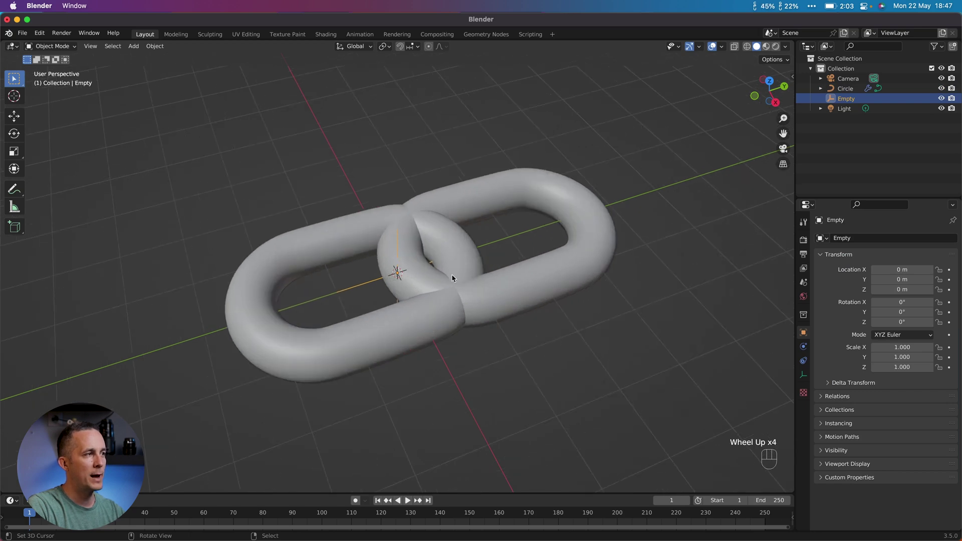
middle_click_drag(451, 274, 460, 278)
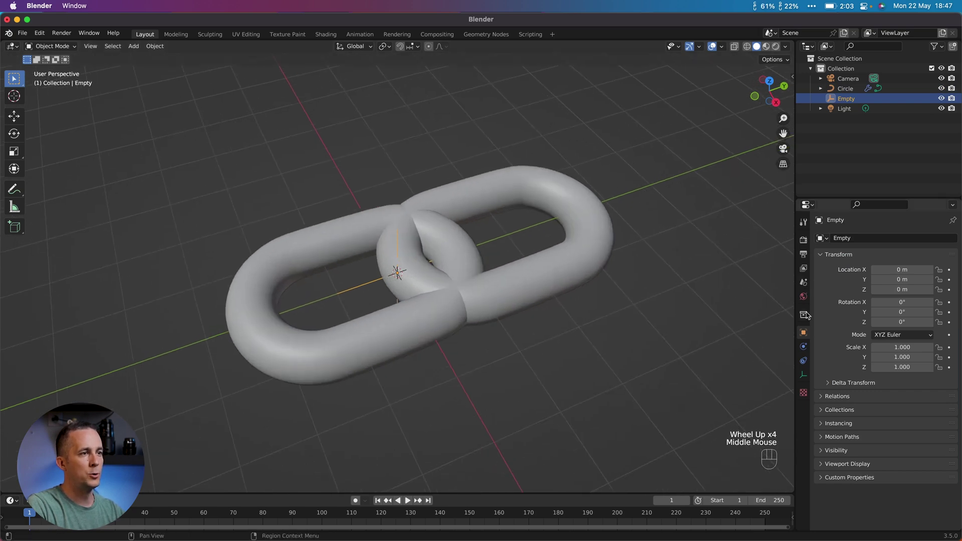
Enable Object Offset in the chain link's Array modifier and assign the empty as its offset object.
right_click(506, 278)
right_click(389, 352)
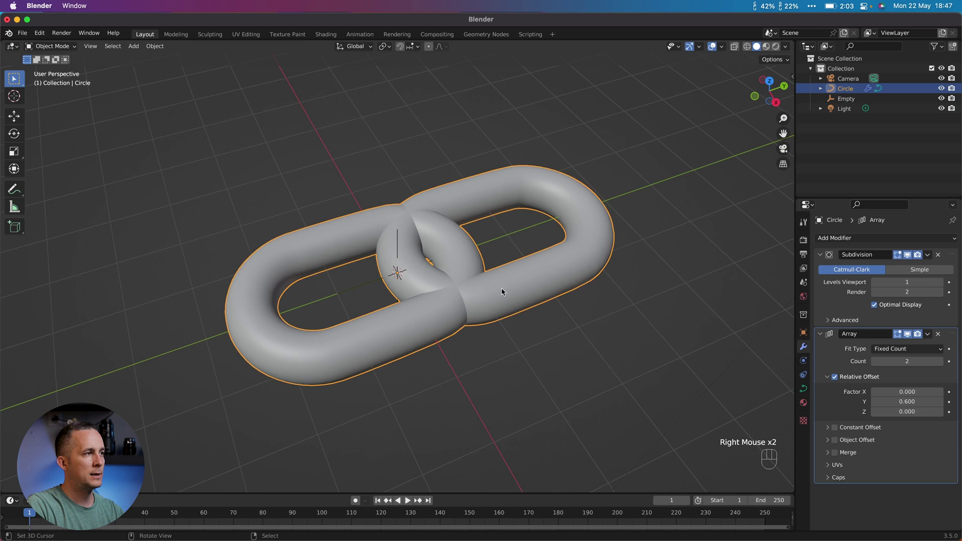
left_click(803, 347)
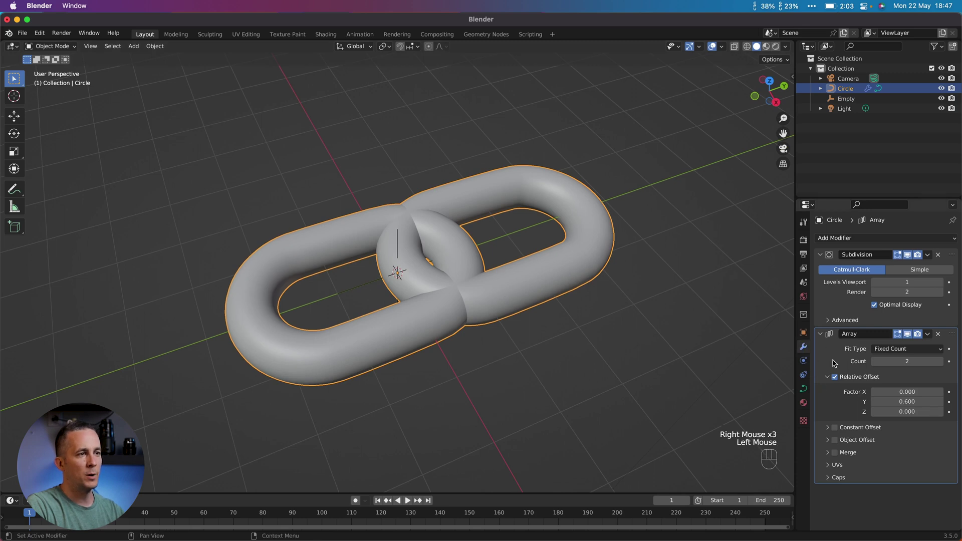
left_click(829, 441)
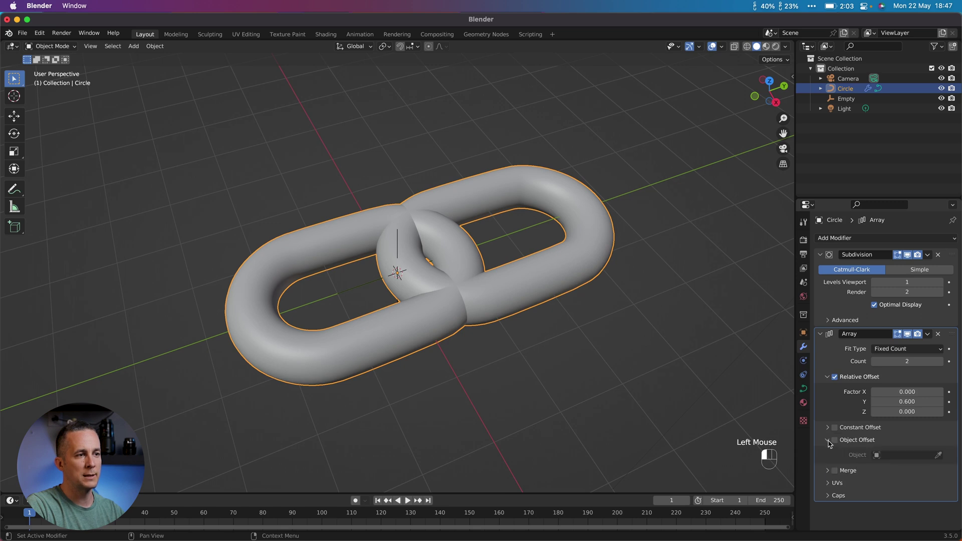
left_click(835, 440)
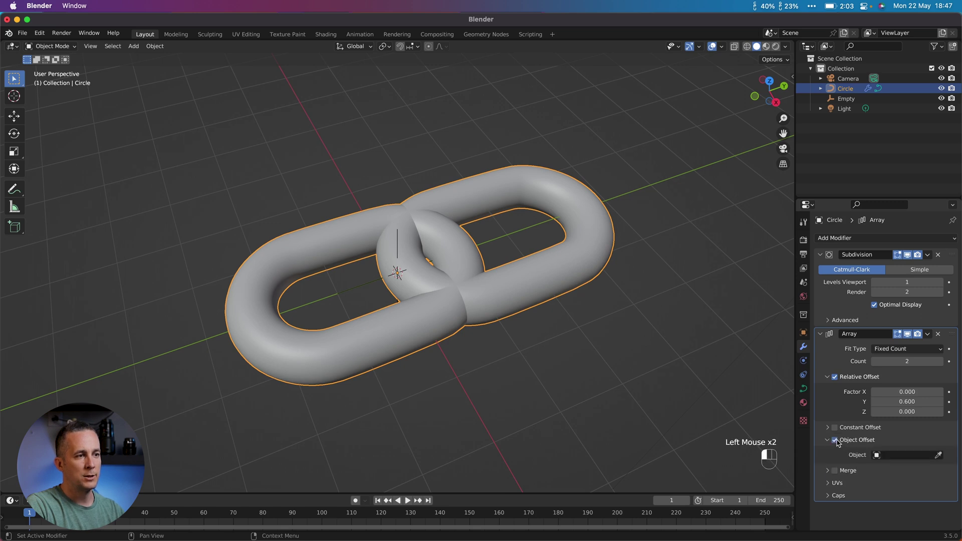
left_click(938, 455)
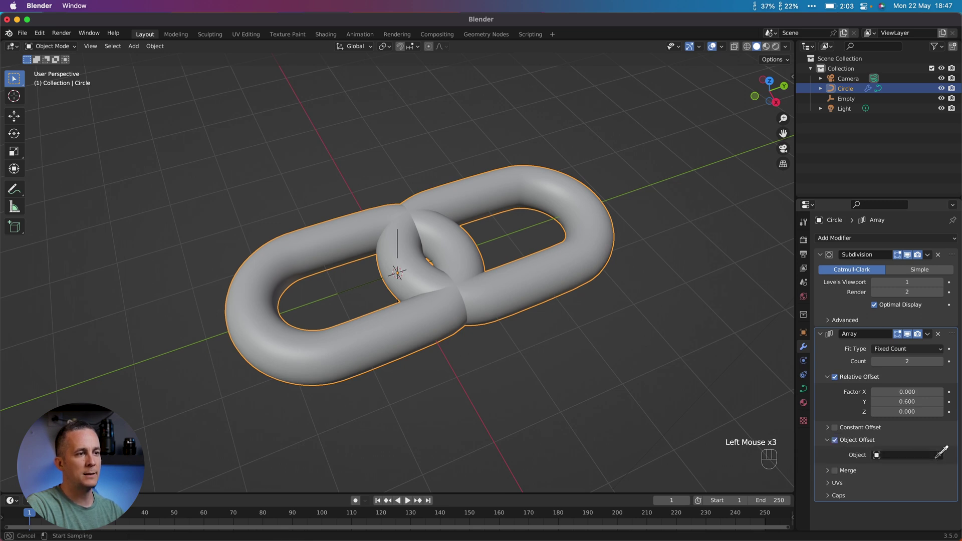
left_click(400, 231)
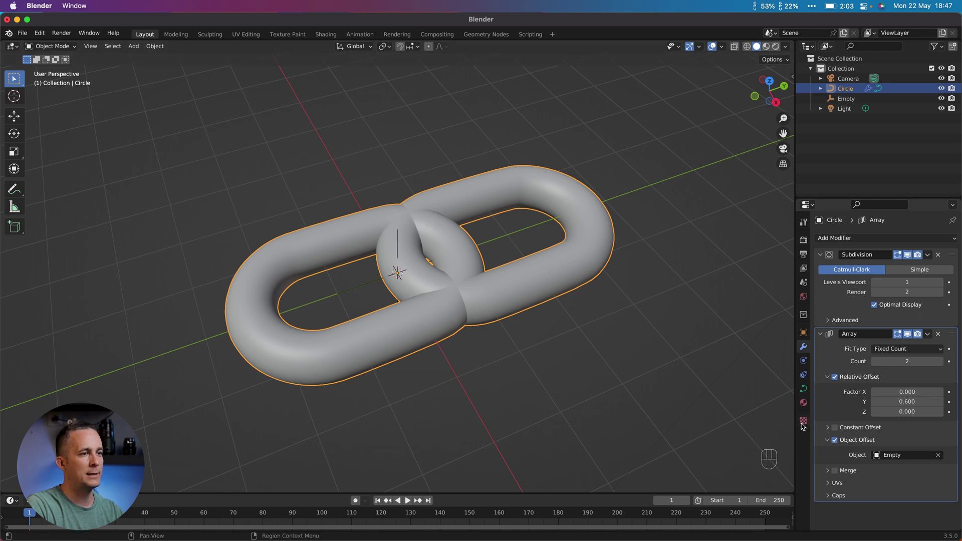
Select the empty inside the links and rotate it 90° about the Y axis.
middle_click_drag(344, 296, 428, 221)
right_click(399, 243)
right_click(399, 226)
scroll(399, 226, "left", 3)
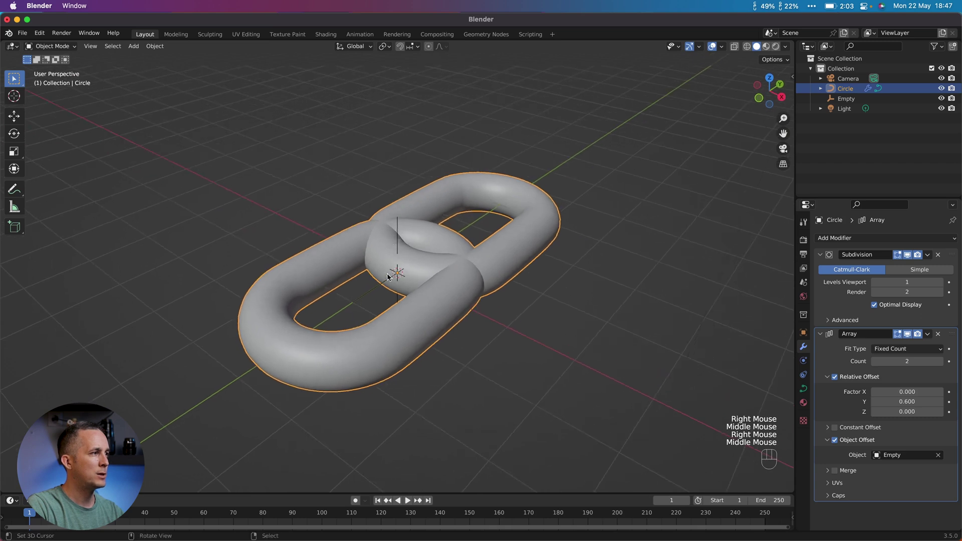
right_click(379, 289)
middle_click_drag(380, 289, 375, 275)
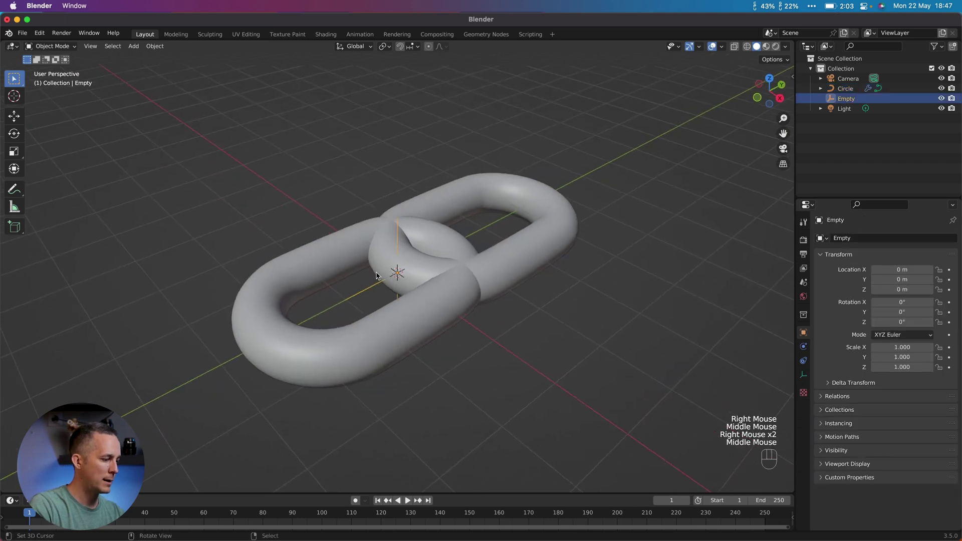
key("r")
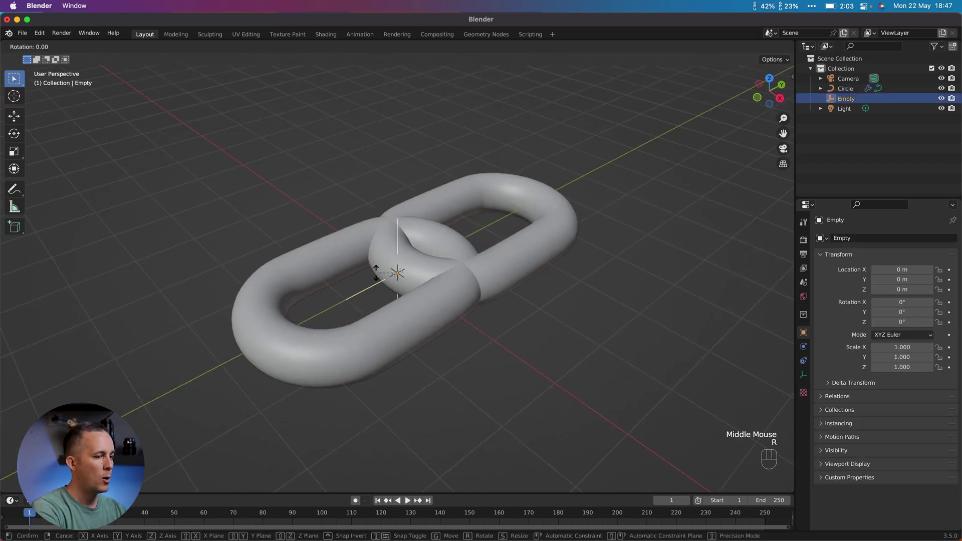
type("y90")
key("Return")
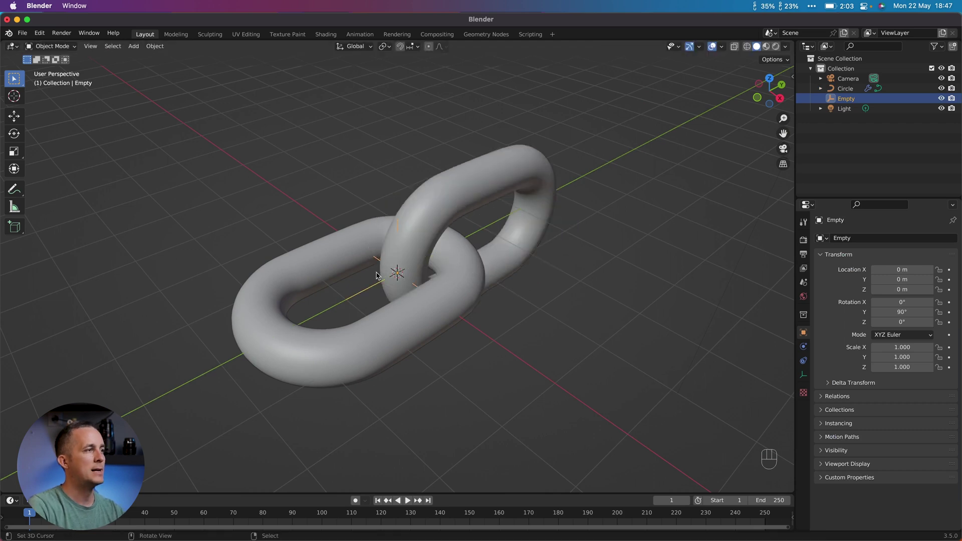
Set the chain array's relative offset factor in Y to 0.620.
middle_click_drag(377, 275, 340, 258)
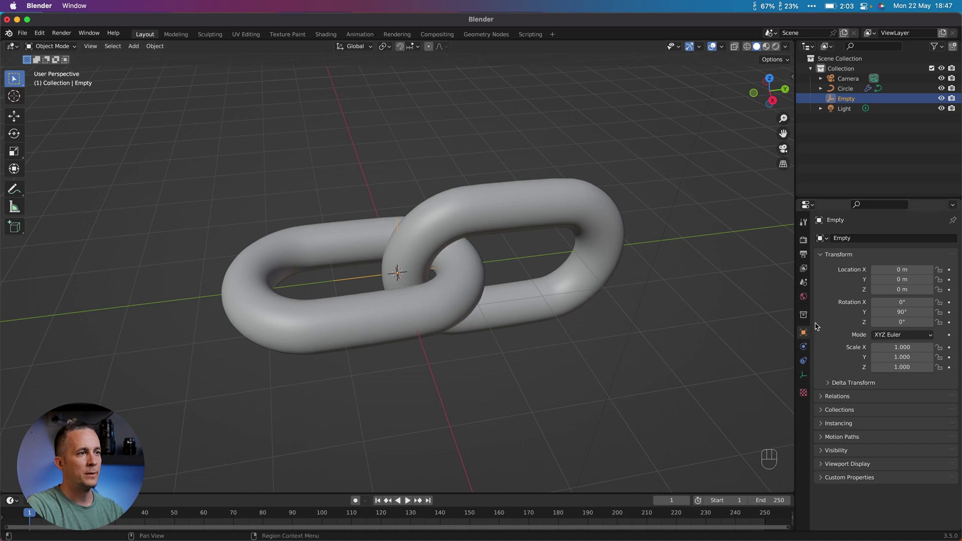
right_click(466, 279)
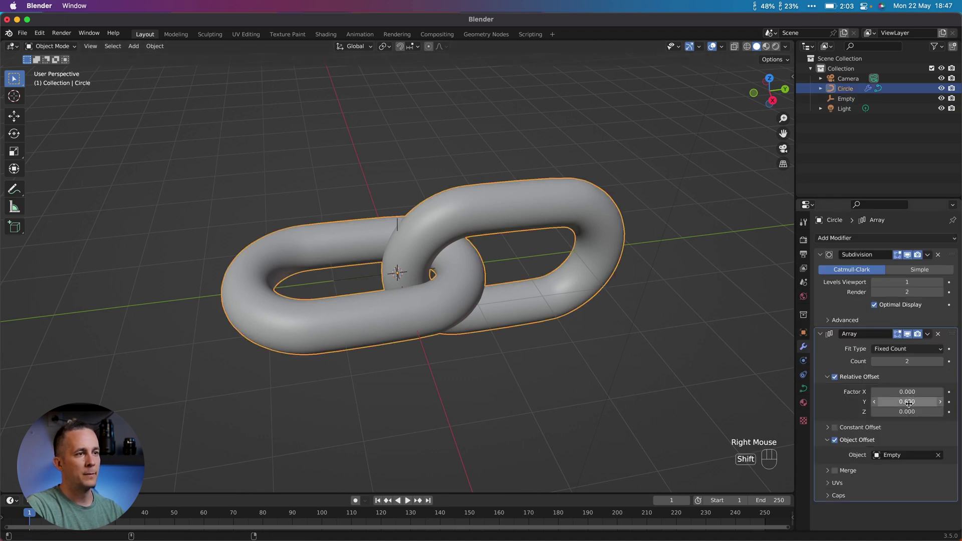
left_click_drag(907, 401, 913, 401, "shift")
Try an array count of 24 on the chain.
middle_click_drag(496, 321, 386, 281)
scroll(524, 303, "down", 2)
scroll(396, 270, "down", 4)
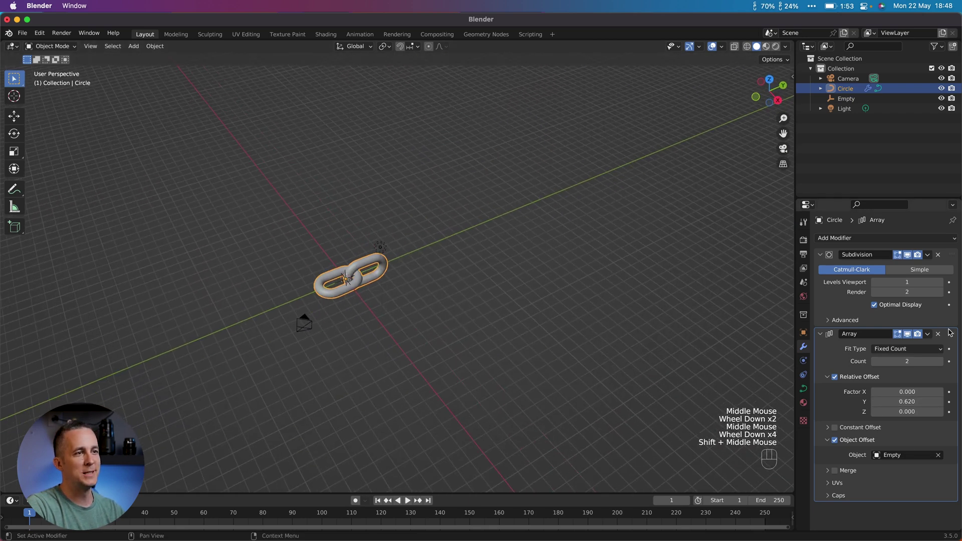
mouse_move(909, 362)
left_mouse_down()
mouse_move(927, 362)
mouse_move(917, 362)
left_mouse_up()
scroll(496, 271, "down", 3)
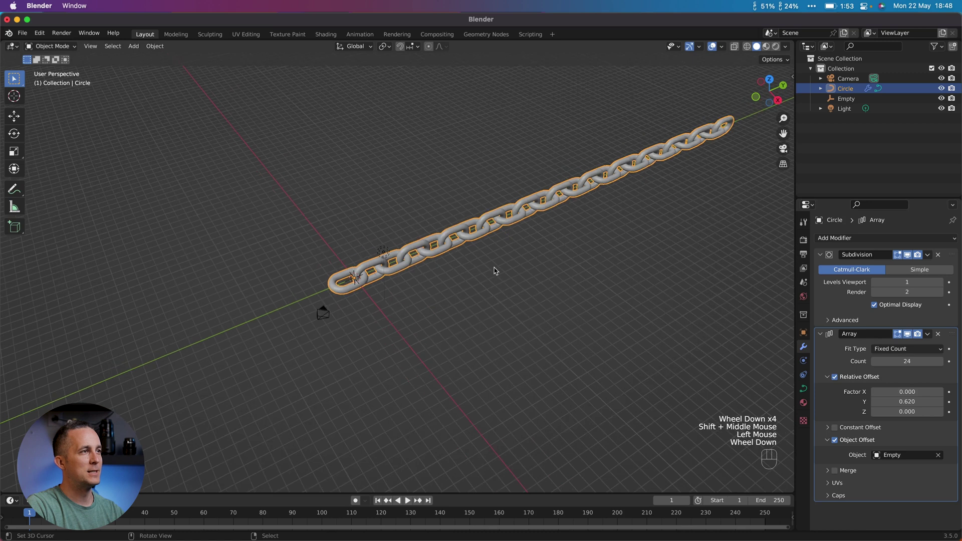
middle_click_drag(496, 271, 526, 289, "shift")
scroll(514, 293, "up", 1, "shift")
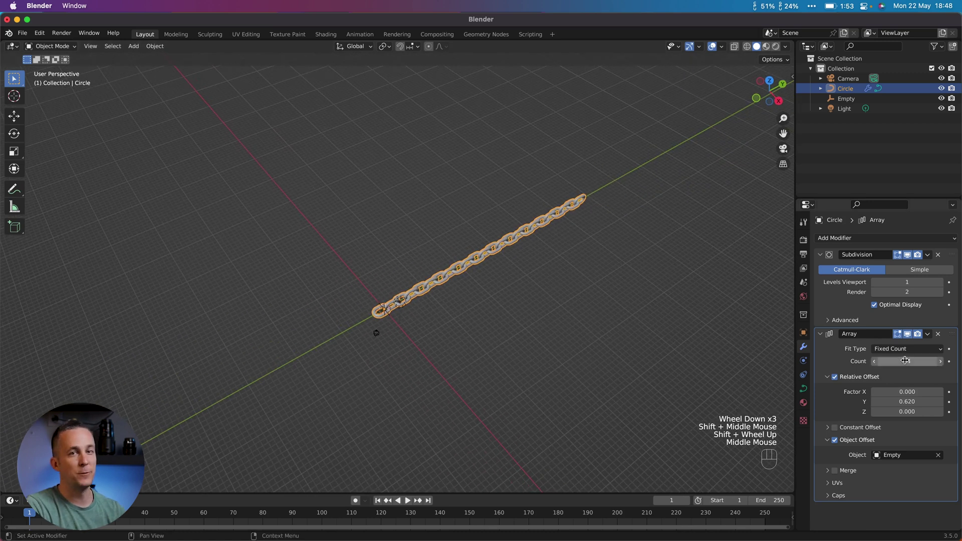
Set the chain's array count to 7.
left_click_drag(904, 360, 884, 361)
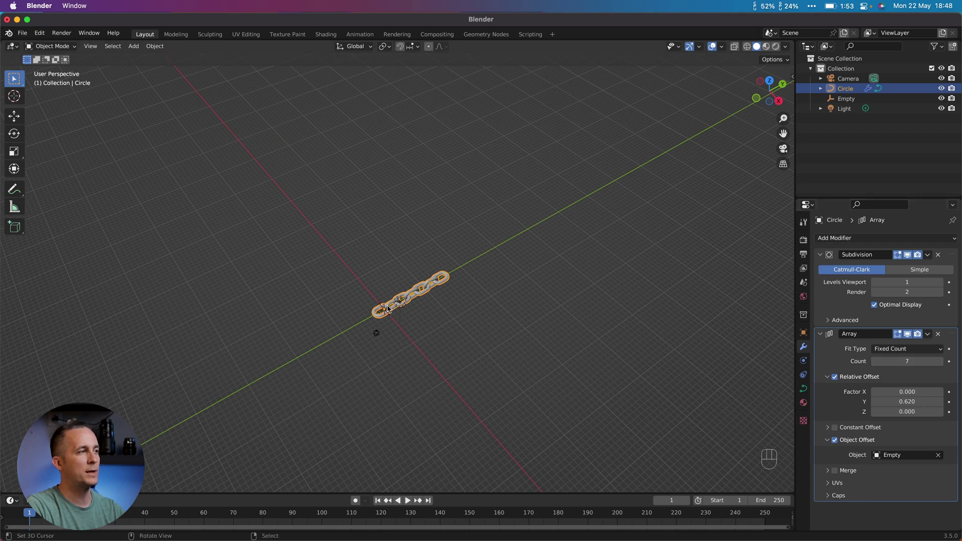
middle_click_drag(400, 308, 404, 307)
scroll(407, 307, "up", 2)
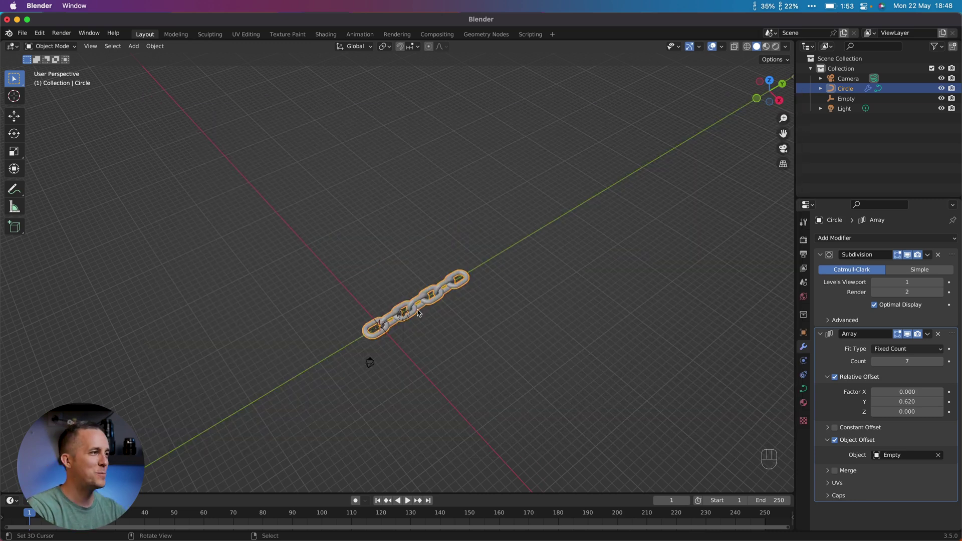
Add a NURBS path curve at the world origin while in the top orthographic view.
middle_click_drag(421, 296, 469, 308, "shift")
scroll(440, 300, "up", 1)
key("KP_7")
scroll(463, 309, "down", 2)
key("shift+a")
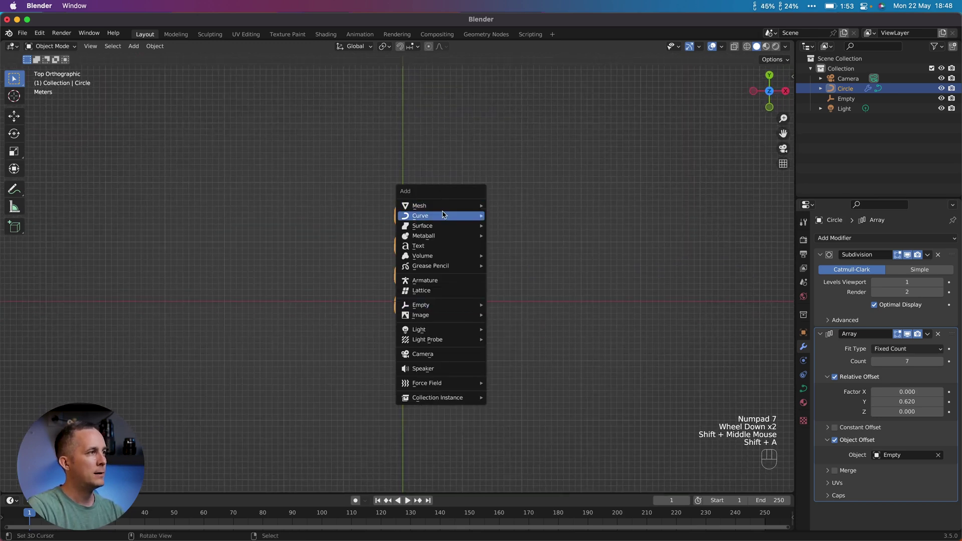
mouse_move(445, 215)
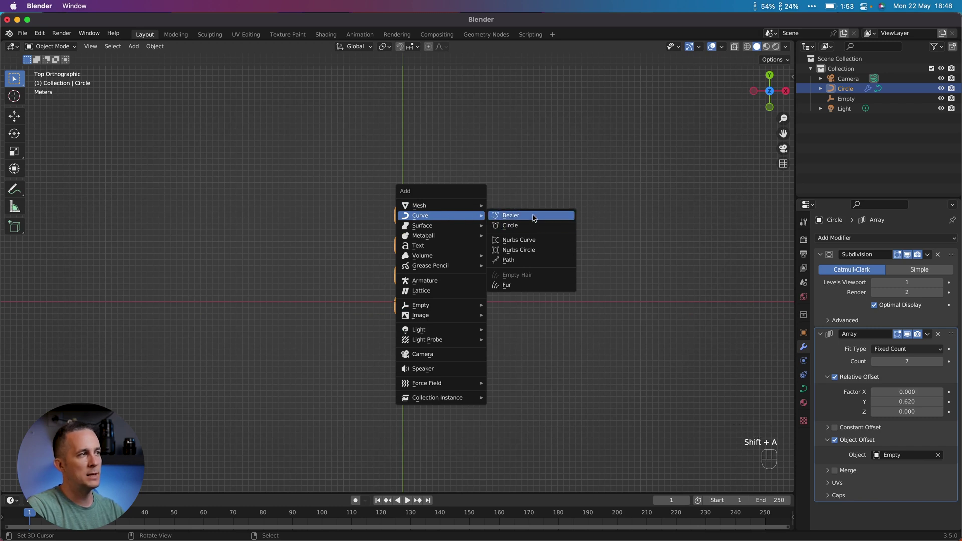
left_click(524, 266)
scroll(424, 307, "up", 2)
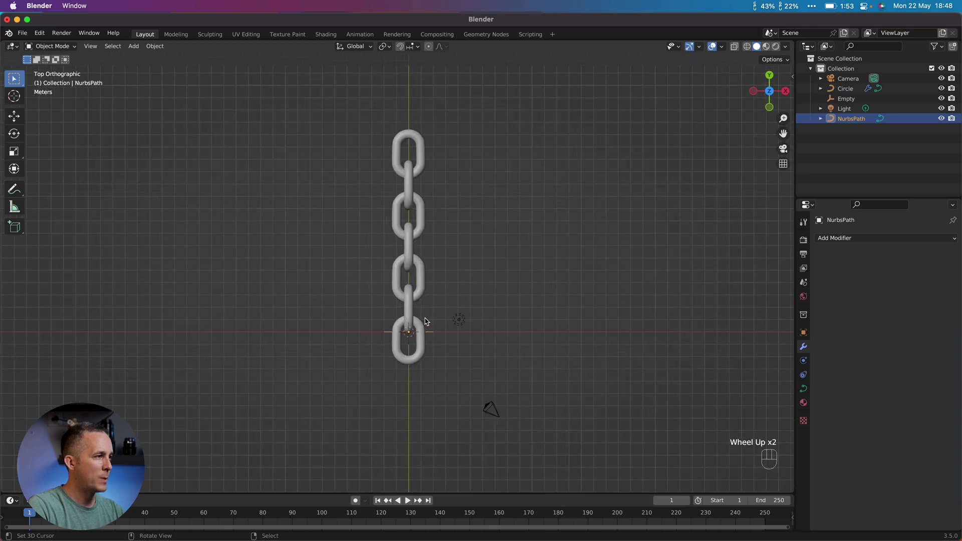
Rotate the NURBS path 90° to align it with the chain and scale it up by about 7.2.
key("r")
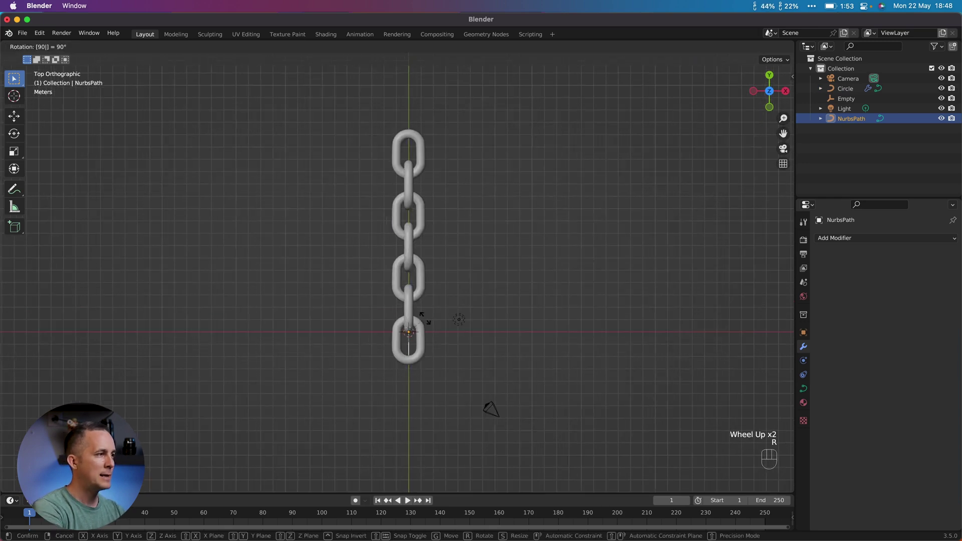
key("Return")
key("s")
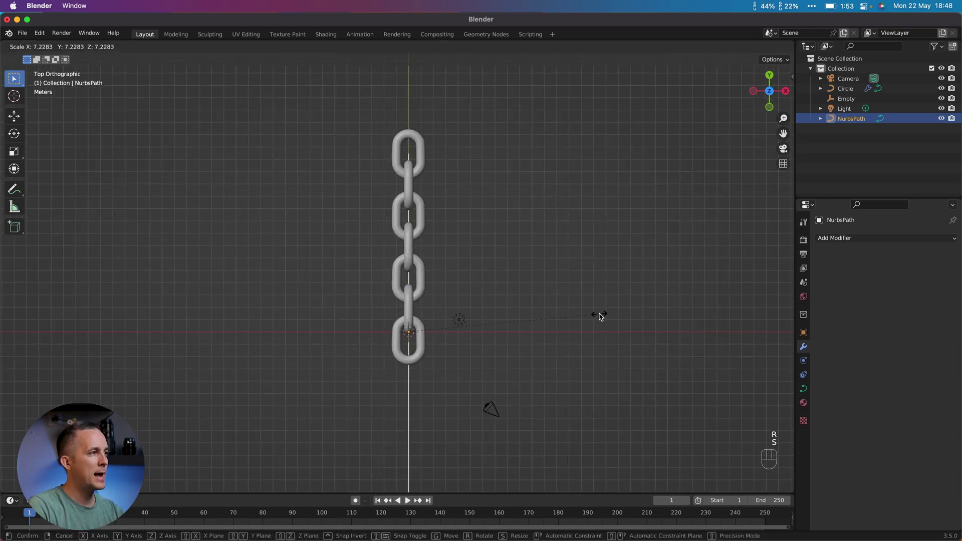
left_click(576, 310)
scroll(551, 304, "down", 2)
In Edit Mode, move the path's +Y end point toward -X and +Y, and its fourth point about 11.7 m toward +X.
key("Tab")
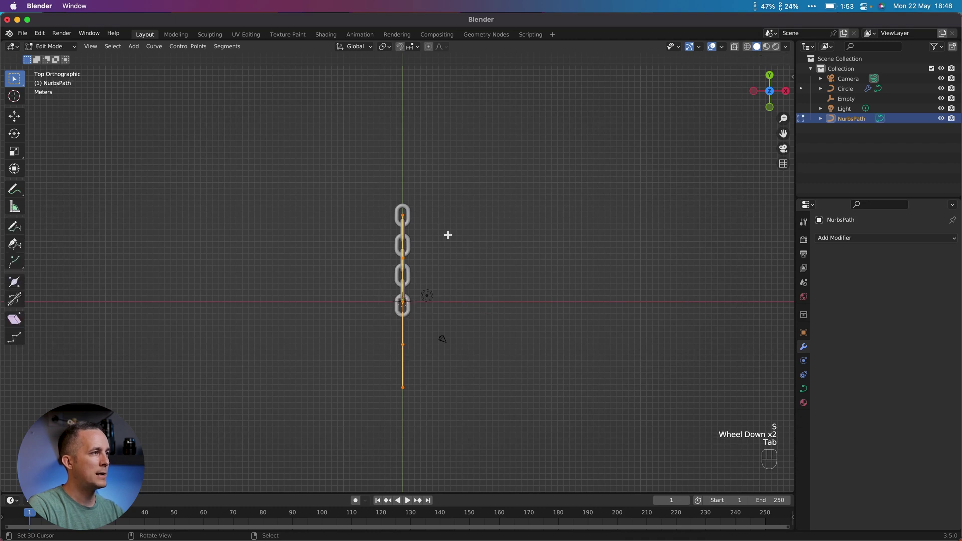
left_click_drag(378, 187, 417, 222)
key("g")
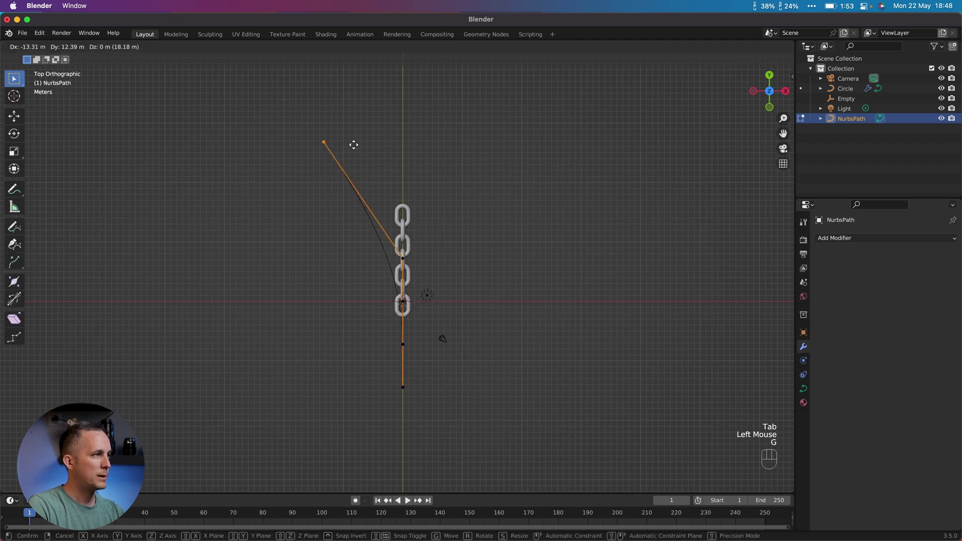
key("g")
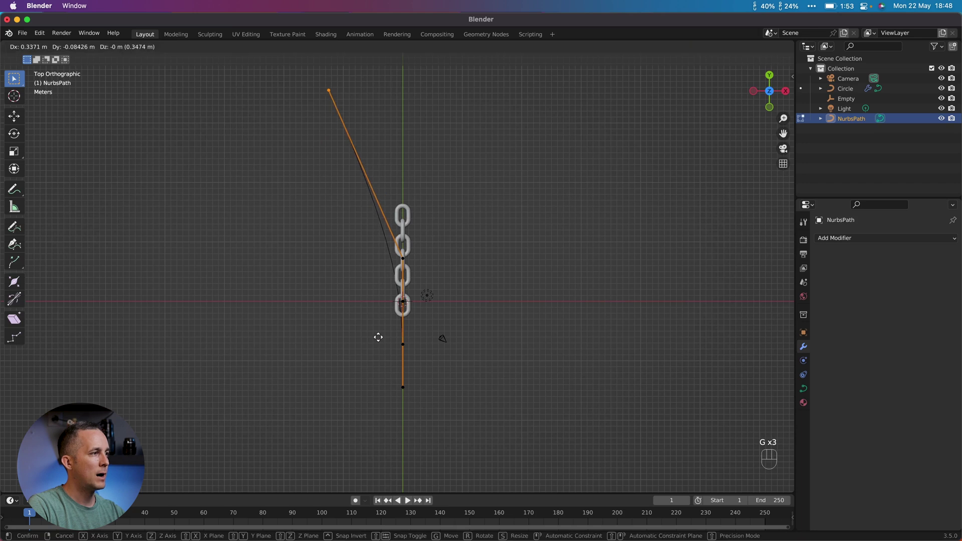
left_click(402, 344)
key("g")
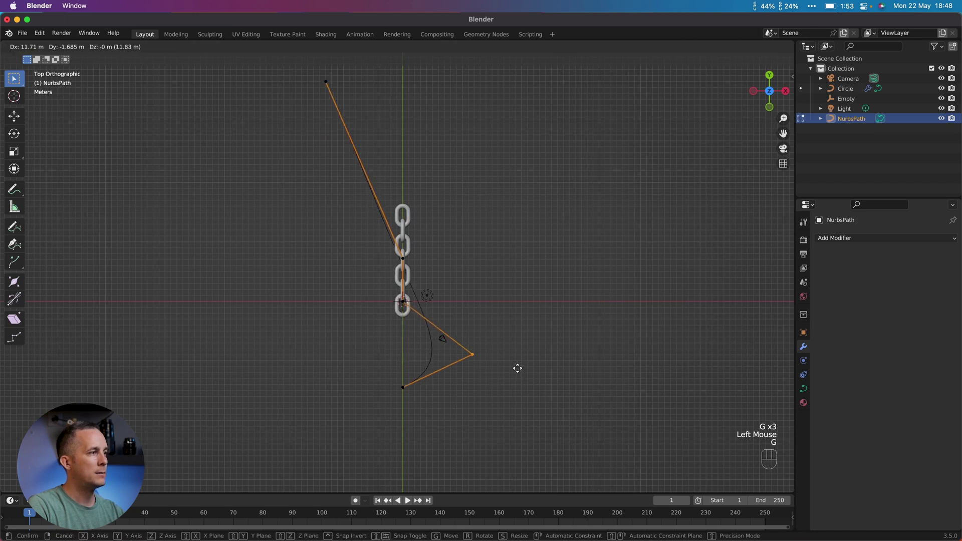
left_click(518, 368)
Complete the S-shaped path by moving its -Y end point toward -X and -Y and its second point about 30 m toward -X, then leave Edit Mode.
left_click(390, 386)
key("g")
left_click(346, 468)
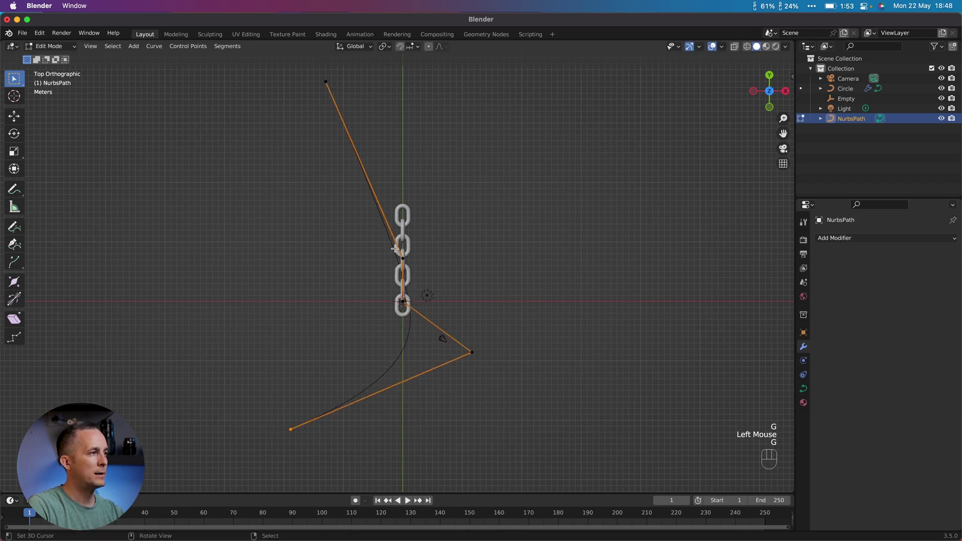
left_click(396, 250)
key("g")
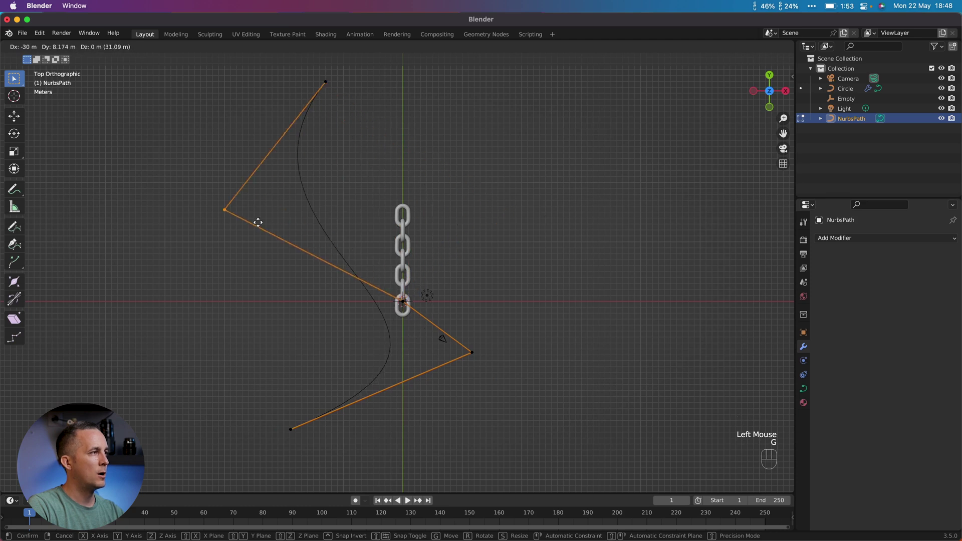
left_click(257, 222)
middle_click_drag(394, 343, 383, 333)
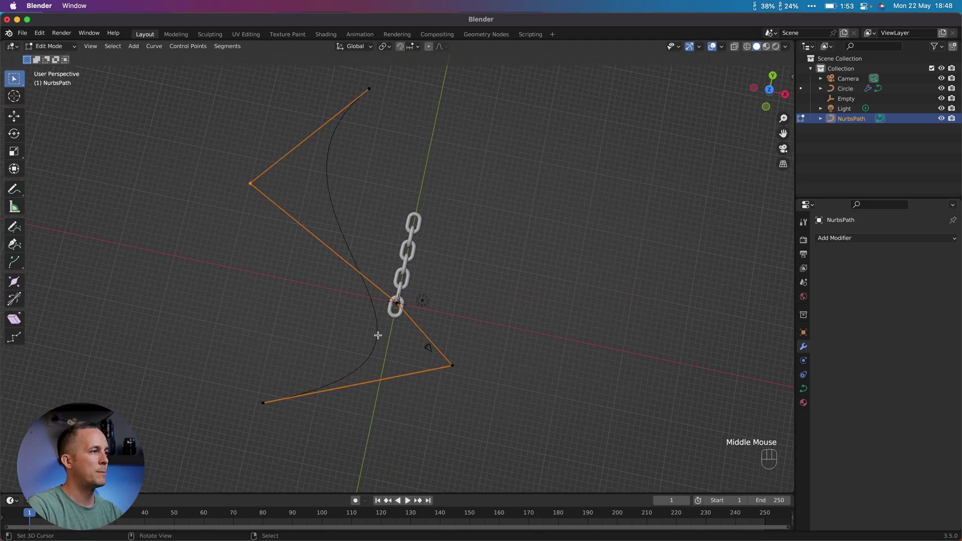
scroll(382, 333, "up", 2)
scroll(383, 332, "down", 1)
middle_click_drag(409, 280, 420, 230)
key("Tab")
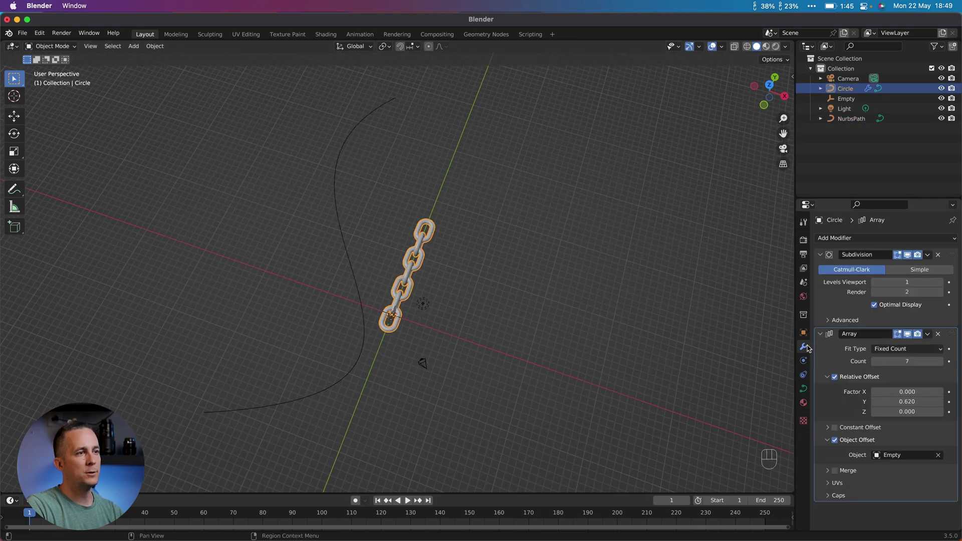
Add a Curve modifier to the chain below the Array modifier and set NurbsPath as its curve object.
left_click(862, 240)
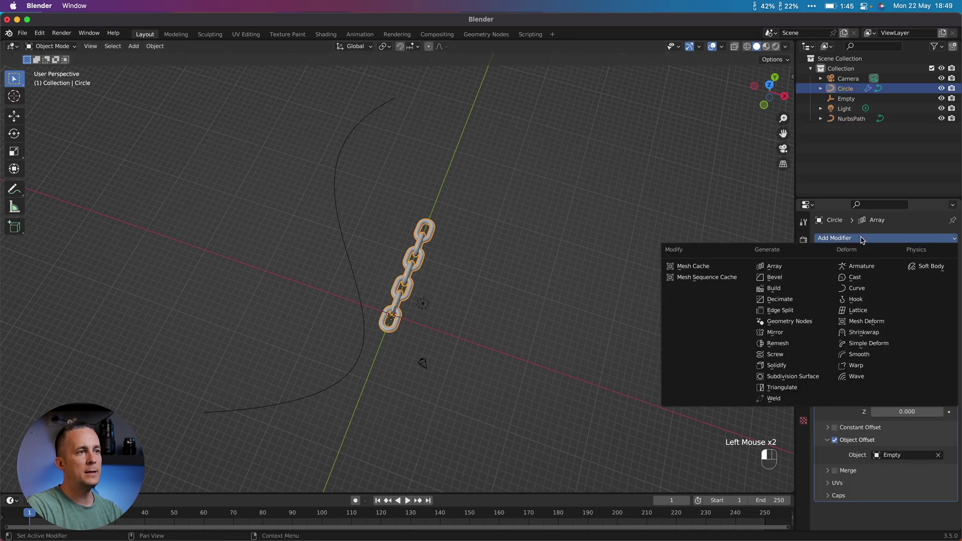
left_click(856, 288)
scroll(890, 409, "down", 4)
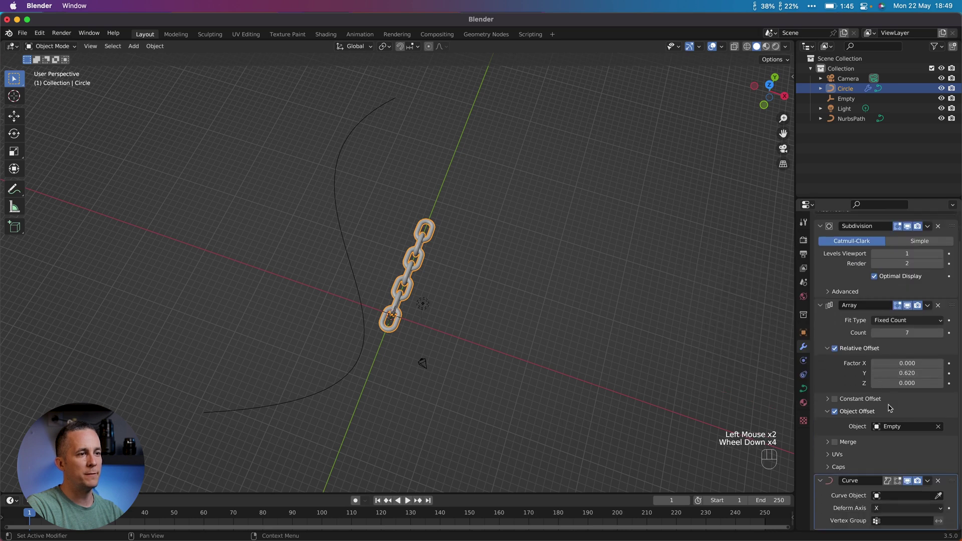
left_click(937, 496)
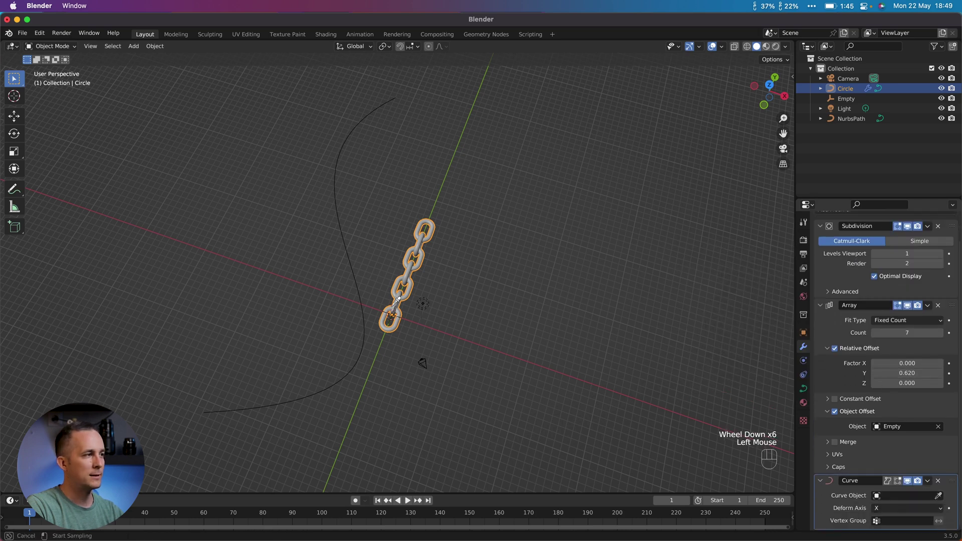
left_click(360, 290)
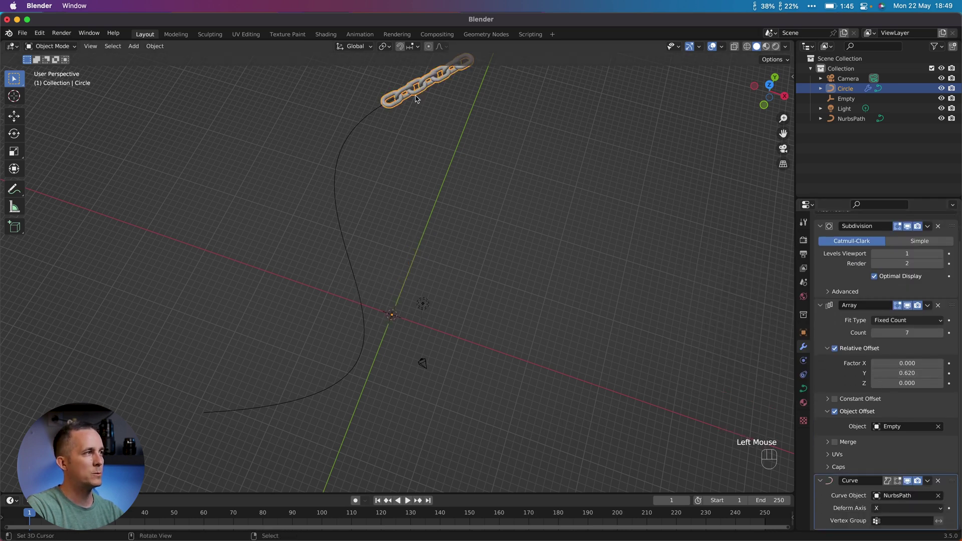
scroll(423, 179, "down", 2)
middle_click_drag(422, 181, 425, 198, "shift")
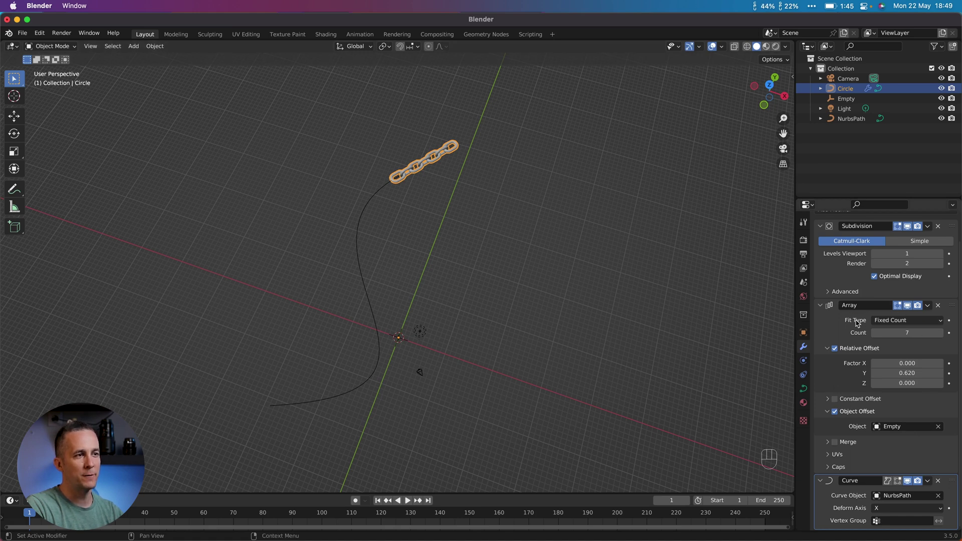
Change the chain's Array fit type to Fit Curve and set NurbsPath as the curve it fits.
mouse_move(896, 329)
left_mouse_down()
mouse_move(926, 331)
mouse_move(872, 330)
mouse_move(900, 331)
mouse_move(896, 317)
left_mouse_up()
left_click(896, 316)
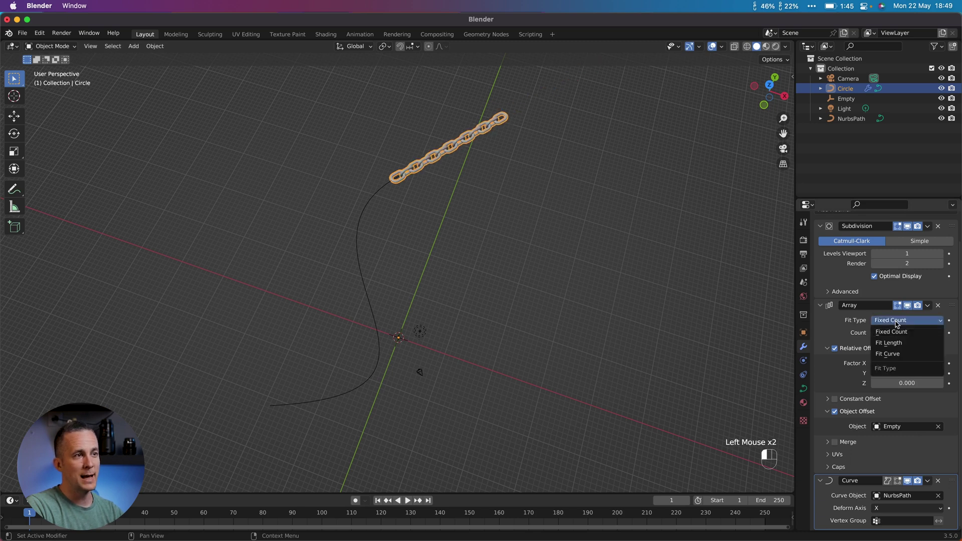
left_click(897, 353)
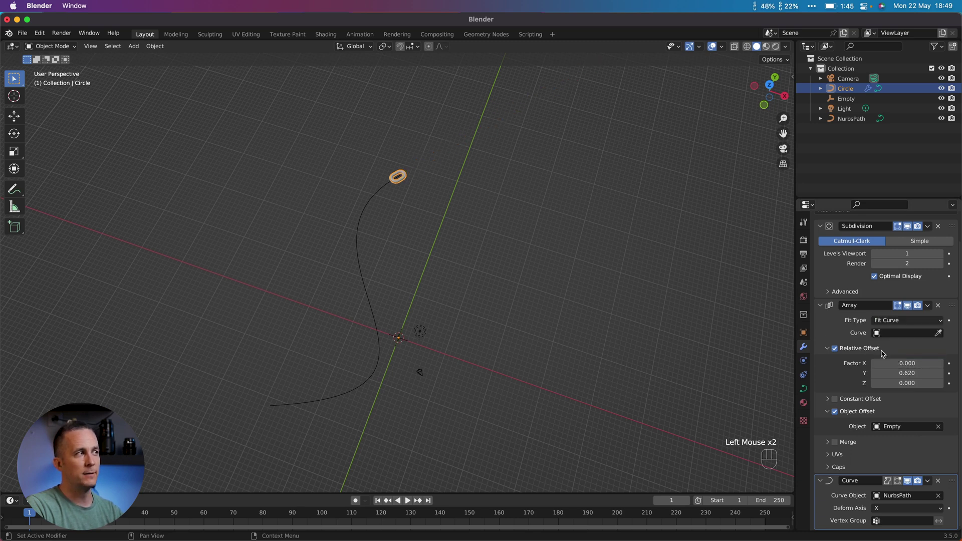
left_click(938, 333)
left_click(361, 240)
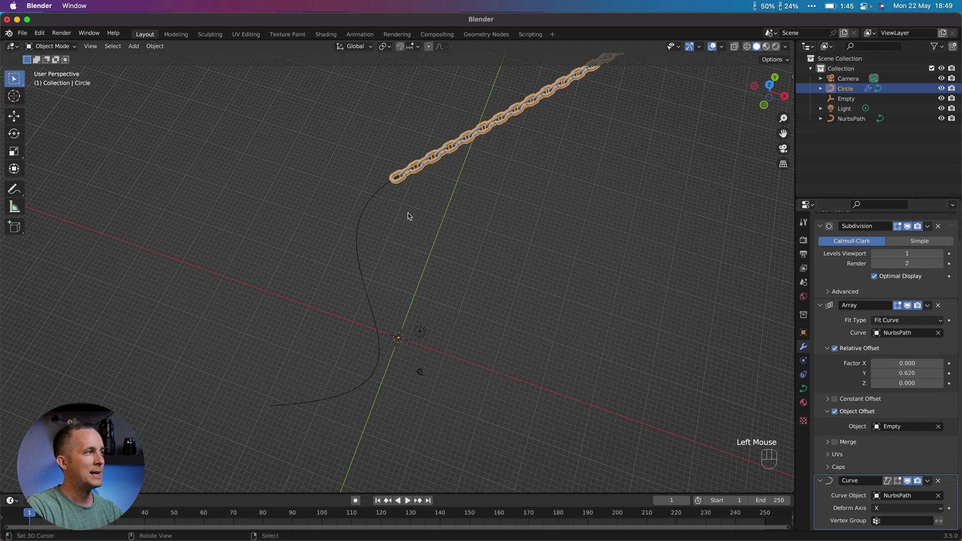
scroll(432, 192, "down", 2)
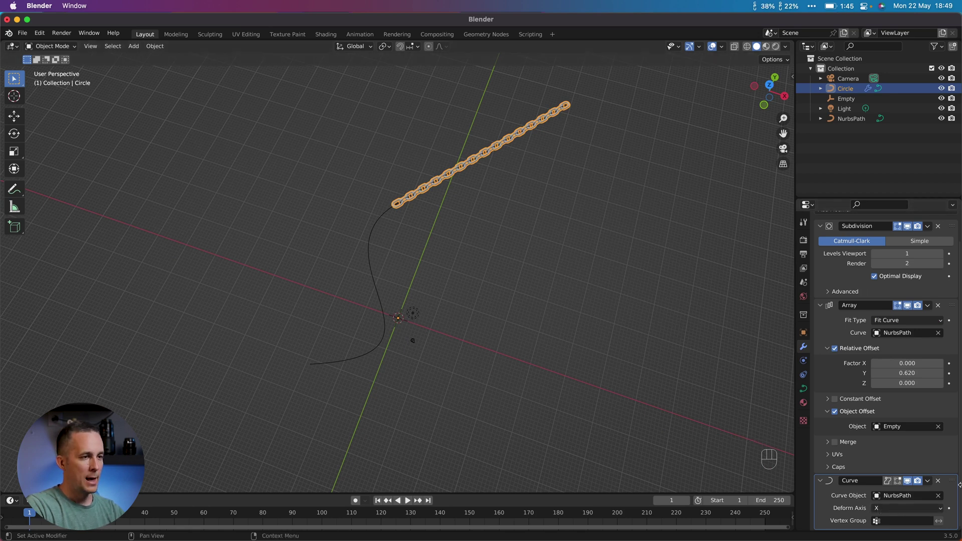
Set the Curve modifier's deform axis to -X.
left_click(913, 510)
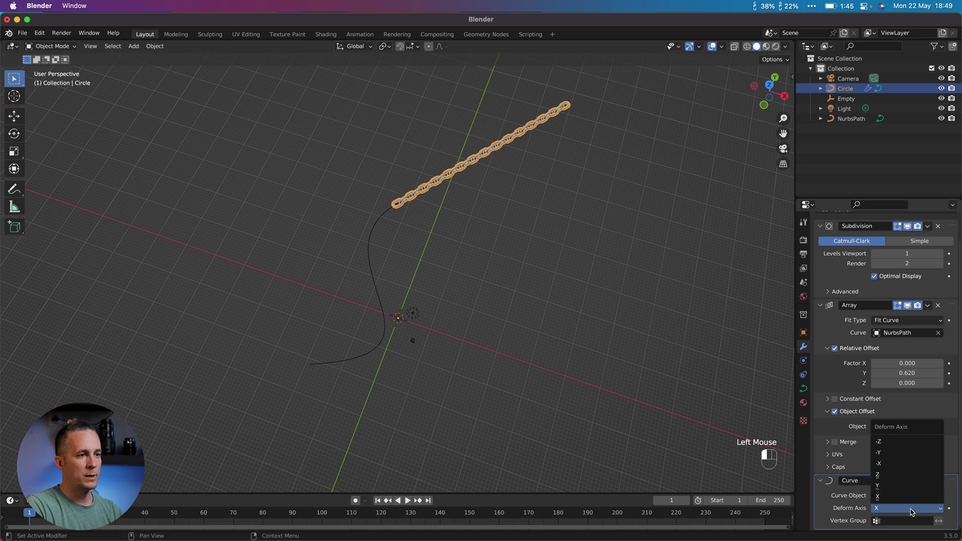
left_click(905, 463)
middle_click_drag(415, 308, 431, 315)
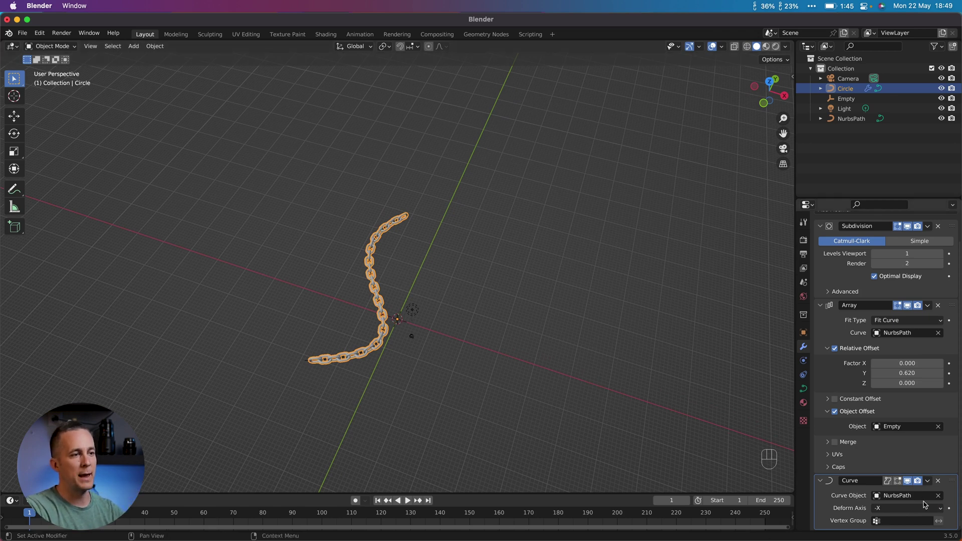
Display the chain's transform values and look at the options for applying its transforms.
key("n")
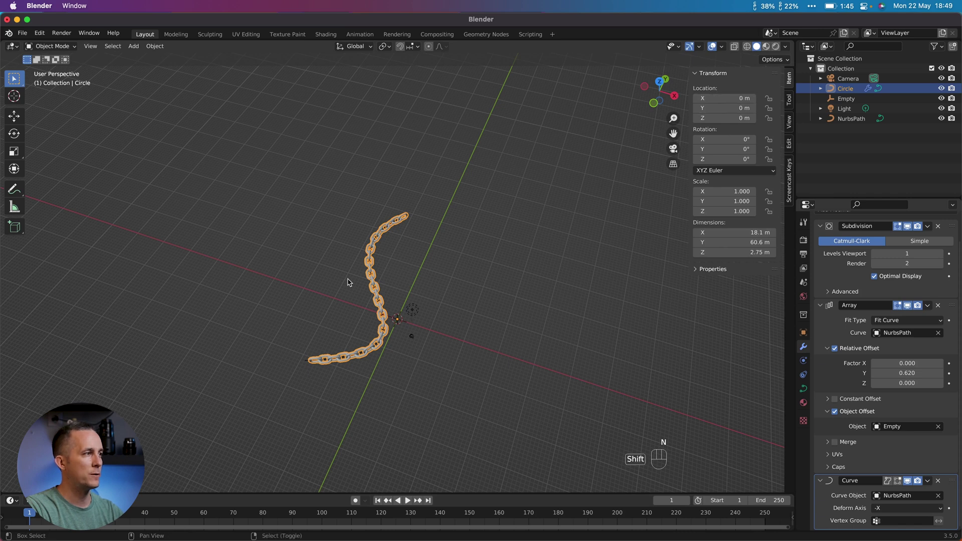
key("super+a")
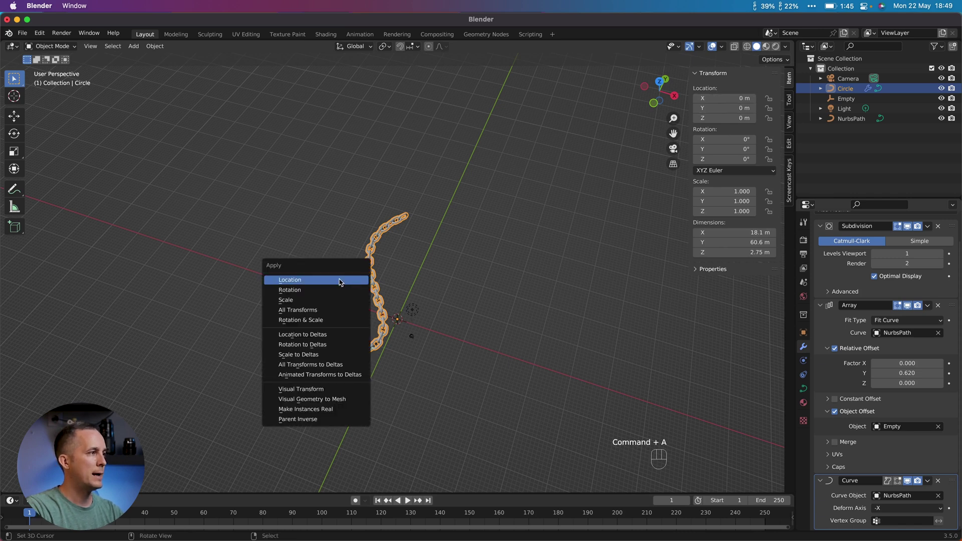
left_click(321, 284)
scroll(404, 300, "up", 2)
mouse_move(404, 286)
middle_mouse_down()
mouse_move(404, 301)
mouse_move(397, 297)
middle_mouse_up()
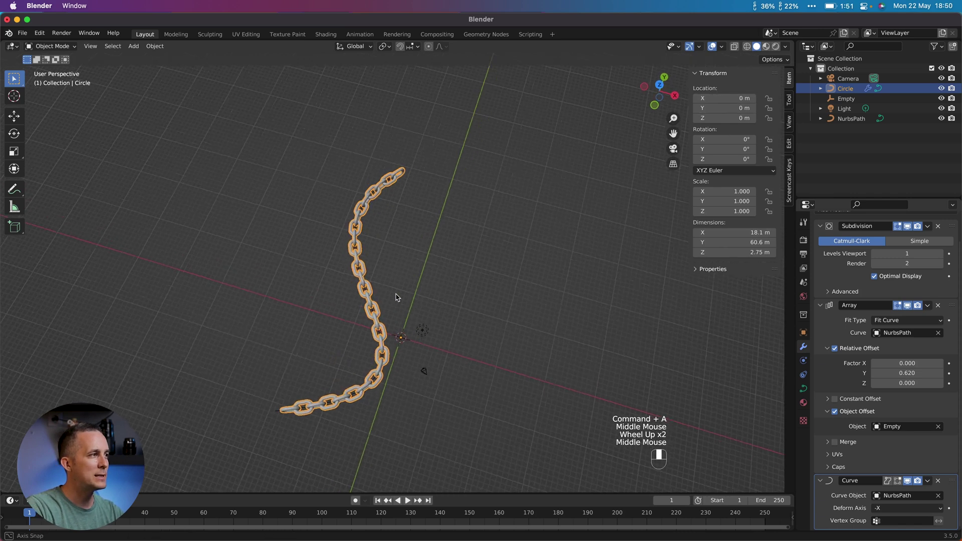
Edit the NURBS path and raise its +Y end point to about X -7.07, Y -1.95, Z 5.11 m in local coordinates.
left_click(852, 118)
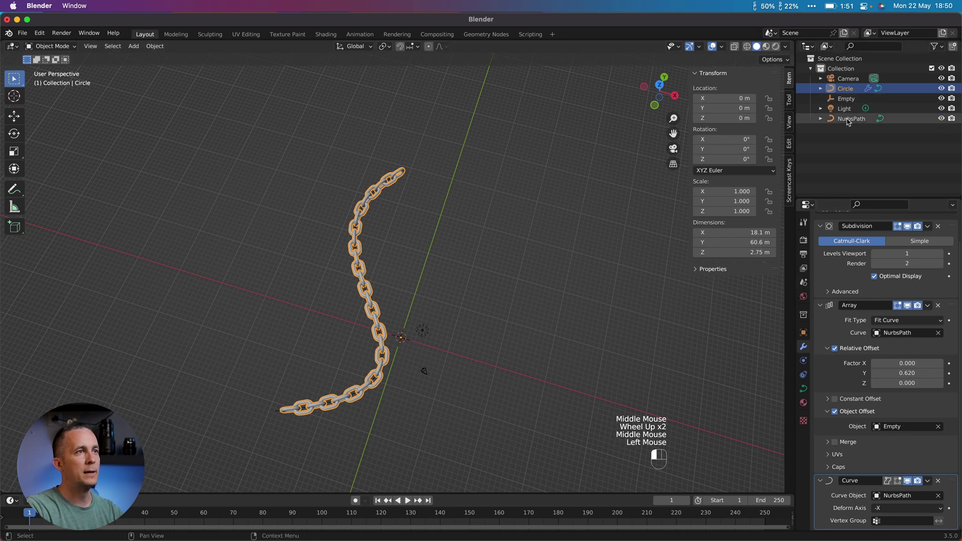
middle_click_drag(453, 284, 369, 259)
key("Tab")
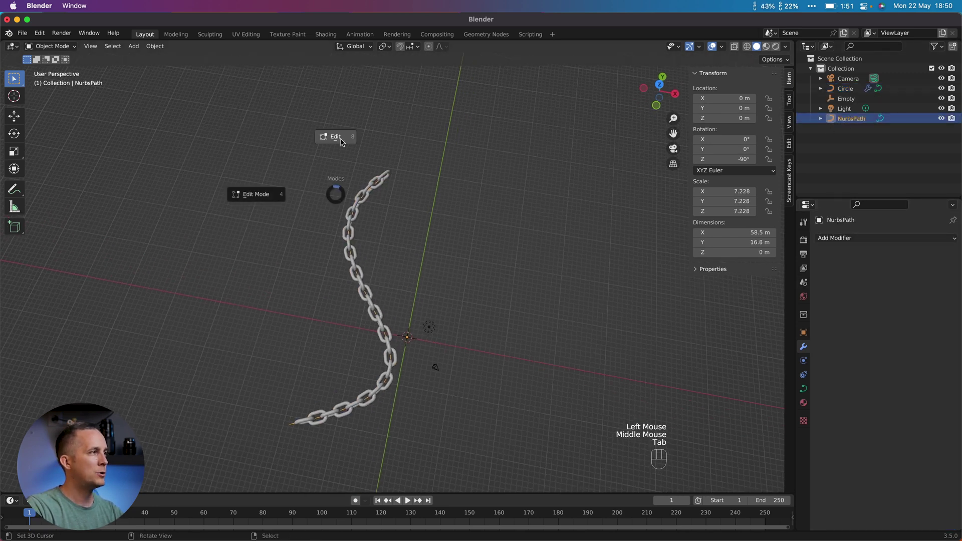
left_click(368, 172)
middle_click_drag(368, 171, 501, 295)
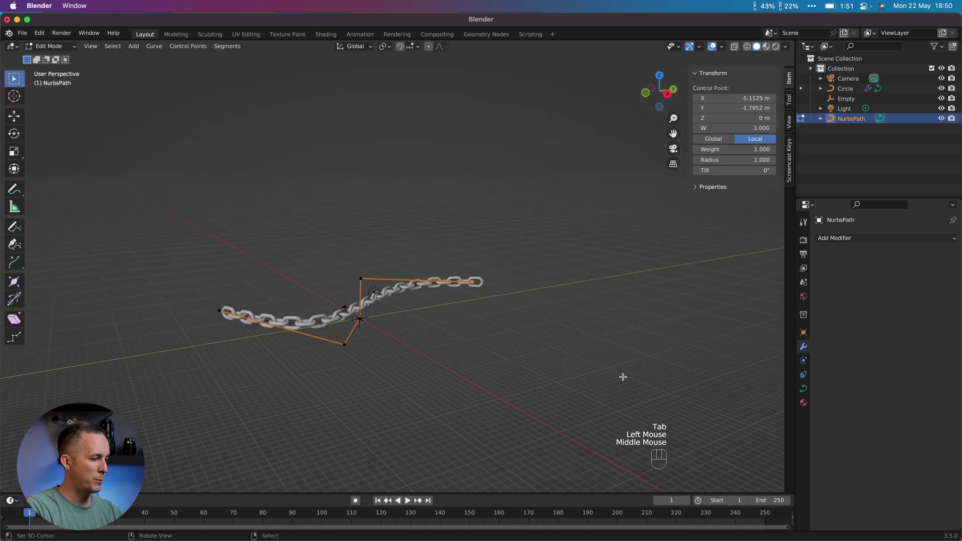
key("g")
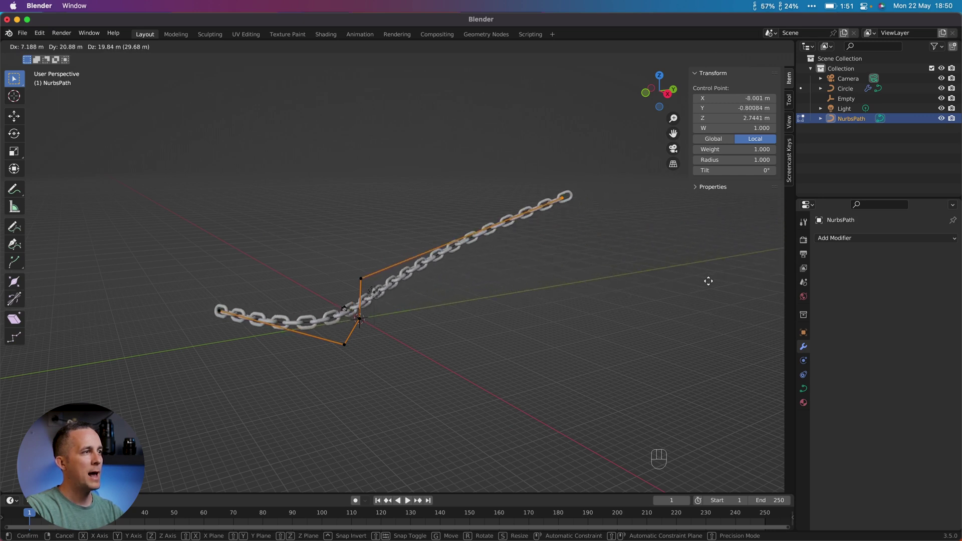
left_click(672, 221)
middle_click_drag(672, 221, 554, 272)
Lower the NURBS path's middle control point, near the origin, well below the ground grid.
left_click(397, 332)
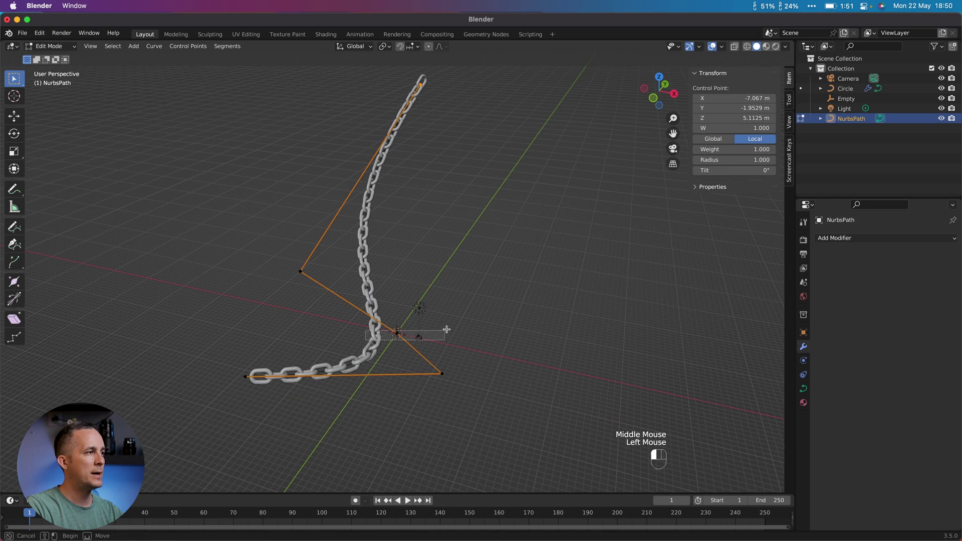
middle_click_drag(445, 333, 451, 292)
key("g")
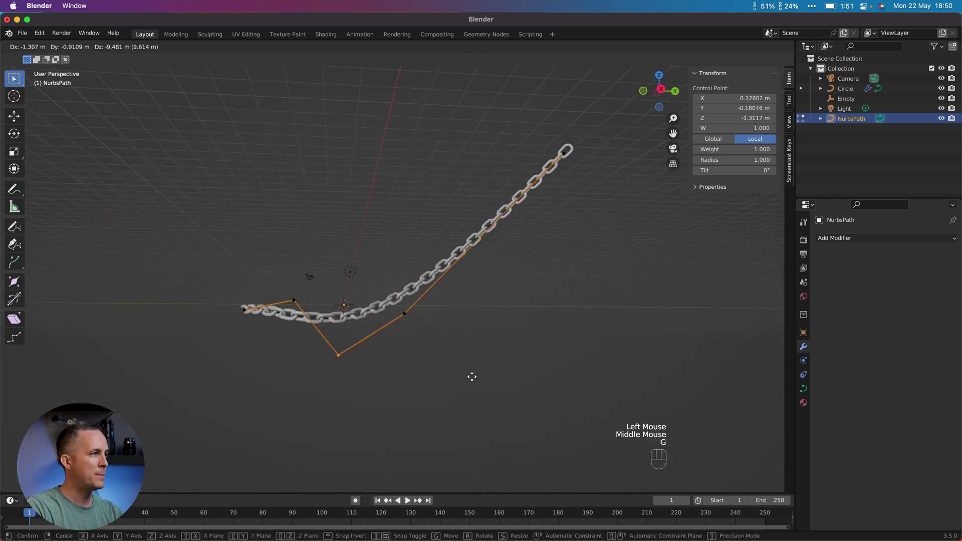
left_click(509, 444)
middle_click_drag(509, 444, 487, 376)
Raise the path's -Y end point to a local height of about 2.05 m and return to Object Mode.
left_click_drag(146, 290, 226, 353)
key("g")
key("z")
left_click(150, 295)
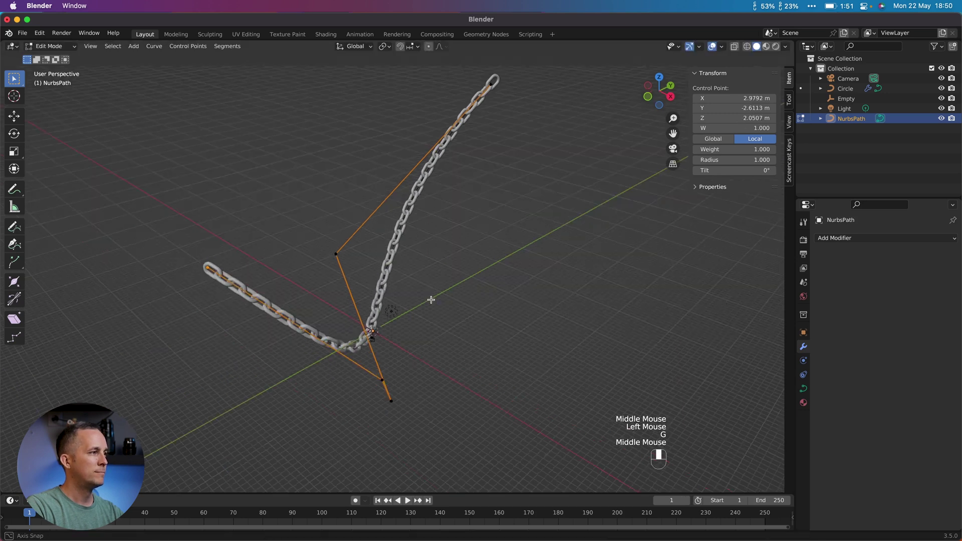
middle_click_drag(434, 298, 595, 322)
scroll(565, 292, "down", 2)
middle_click_drag(565, 292, 485, 250)
key("Tab")
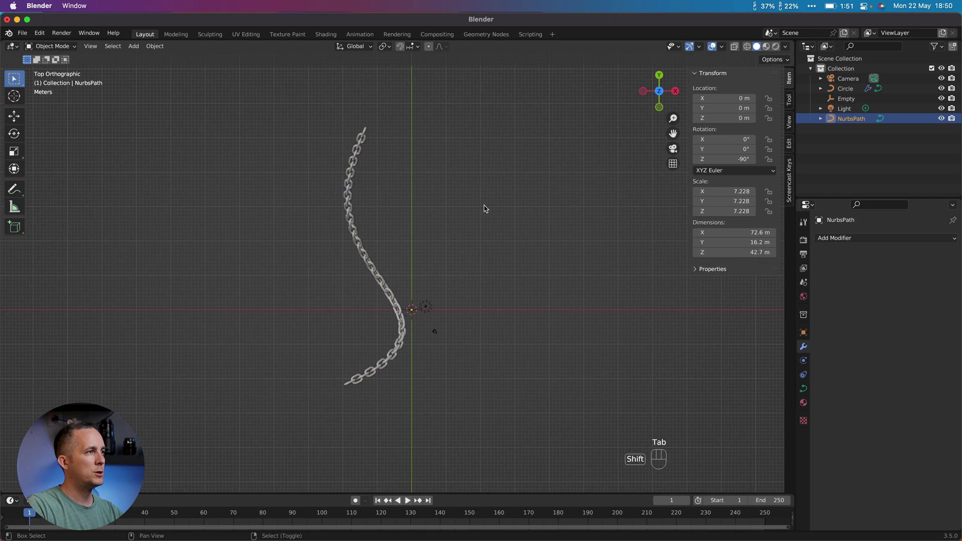
Add a Bezier curve at the world origin and scale it up by about 10.6.
key("shift+a")
mouse_move(486, 209)
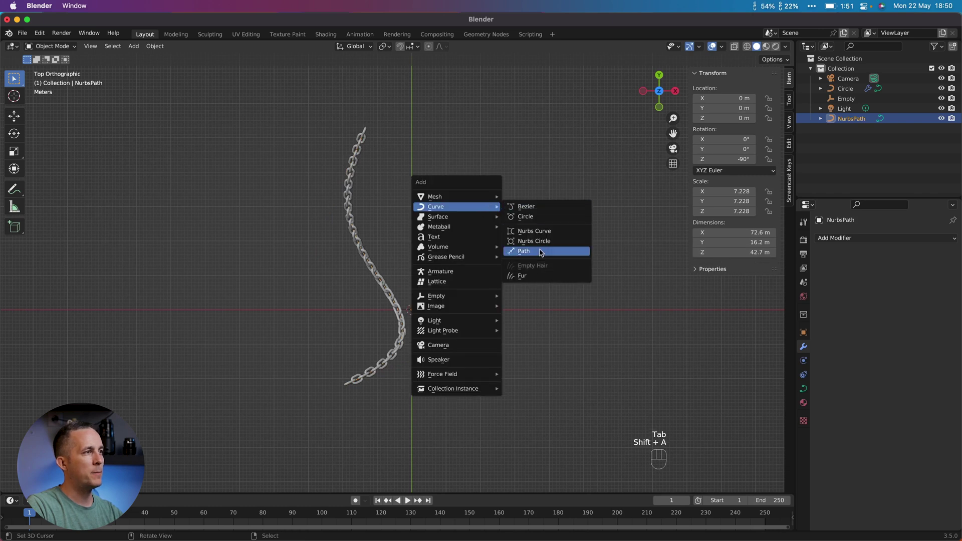
left_click(550, 207)
key("s")
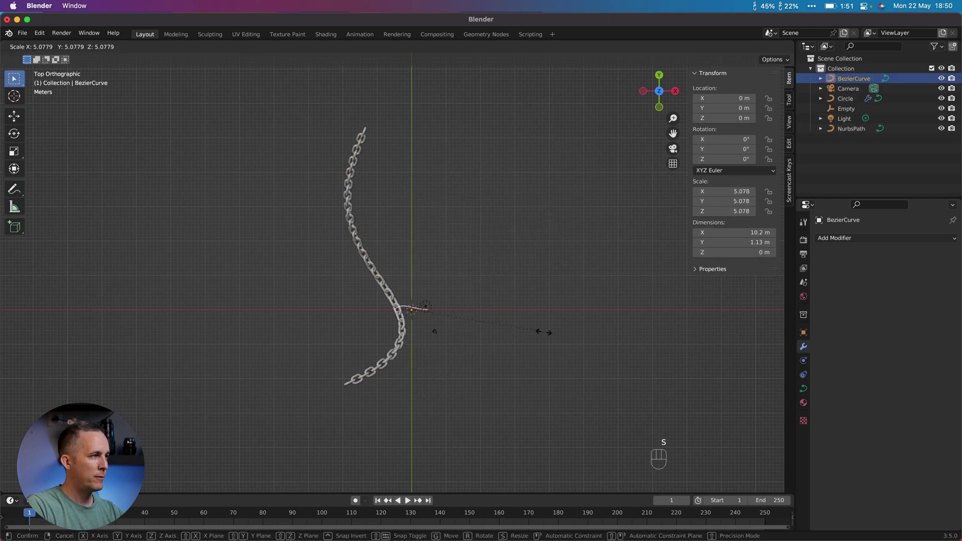
left_click(713, 318)
key("super+z")
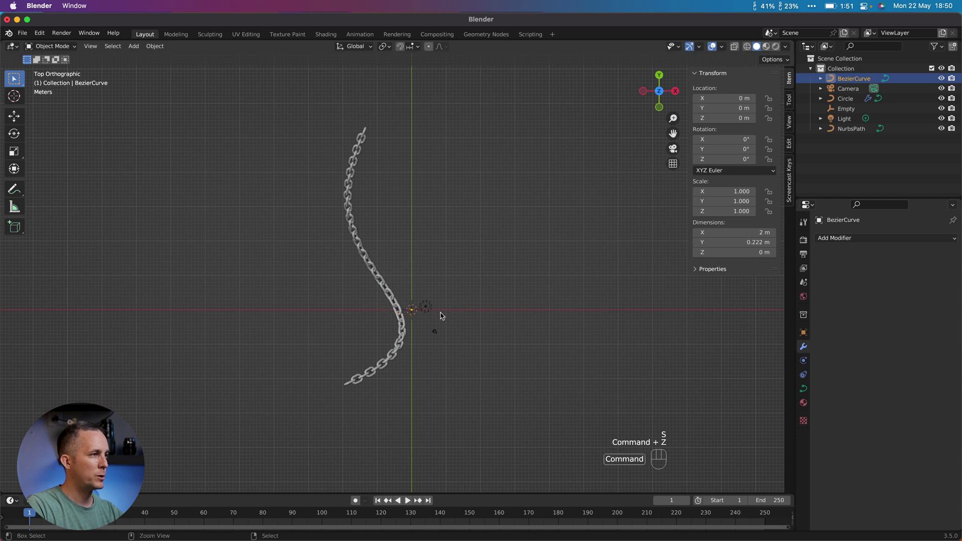
key("s")
left_click(713, 315)
In Edit Mode, move the Bezier curve's +X end point outward to about X 2.67, Y 0.45 m in local coordinates.
key("Tab")
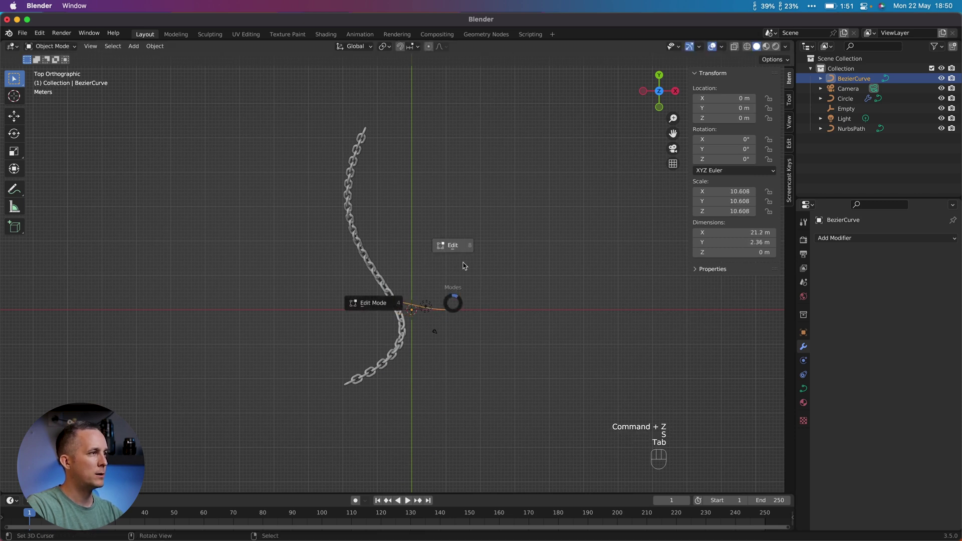
left_click_drag(435, 296, 511, 344)
key("g")
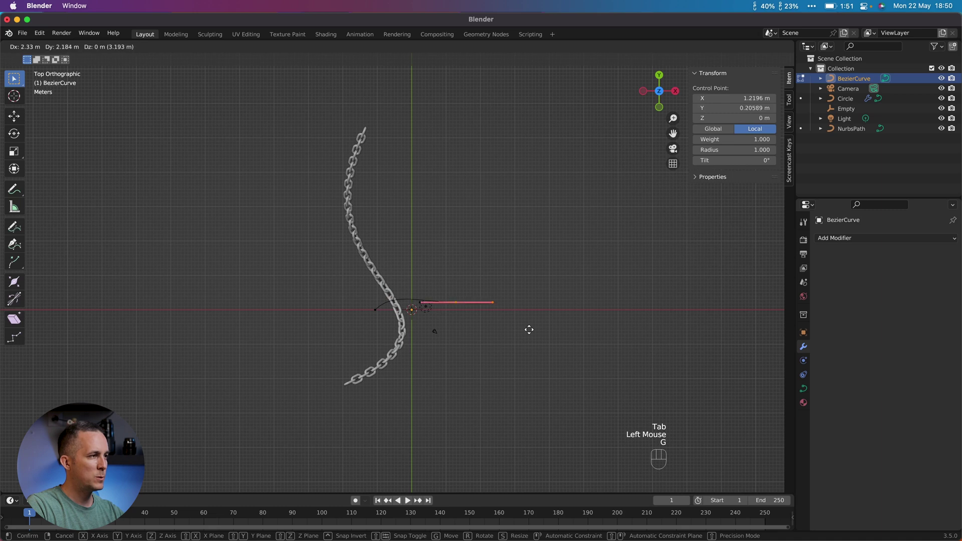
left_click(558, 315)
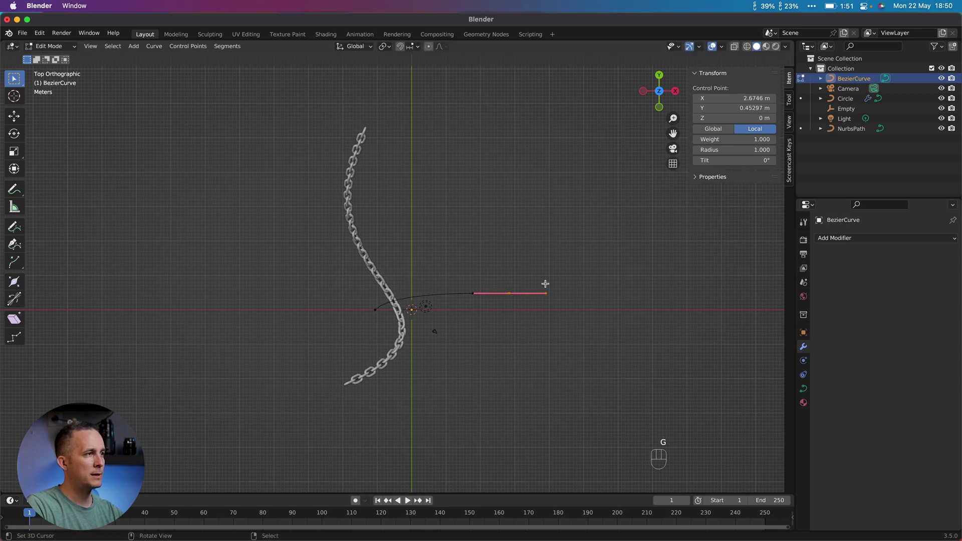
Adjust the end point's Bezier handles, placing the inner one at about X 1.13, Y -1.71 m in local coordinates.
key("g")
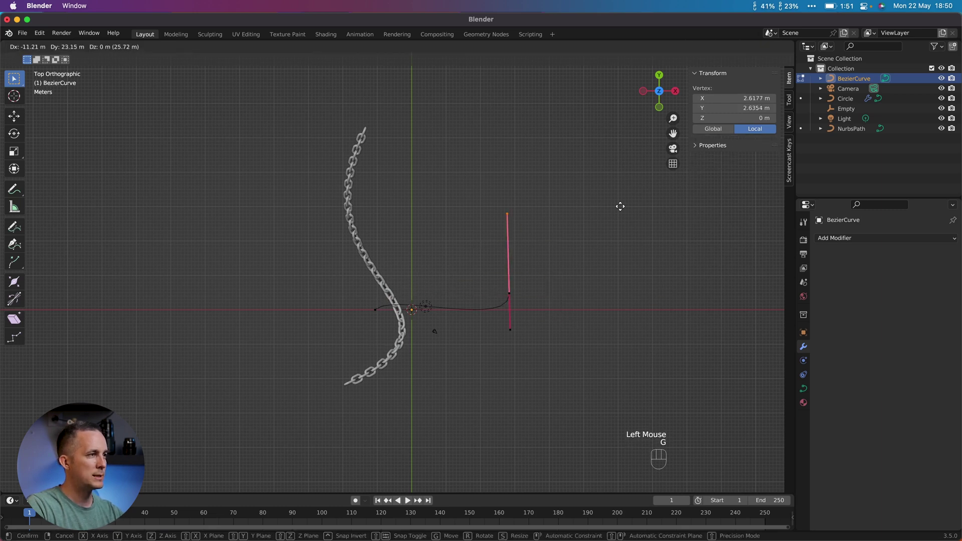
left_click(638, 248)
left_click_drag(468, 310, 499, 335)
key("g")
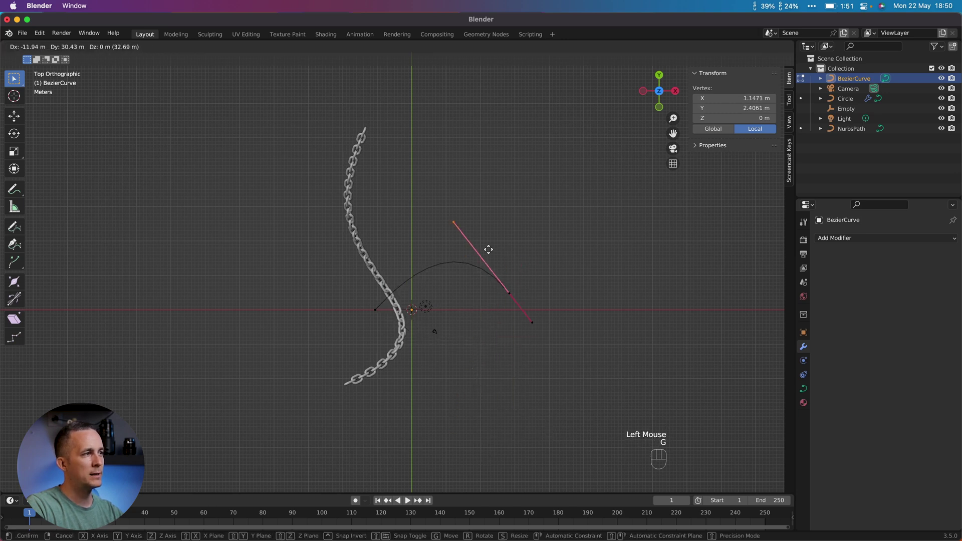
left_click(488, 400)
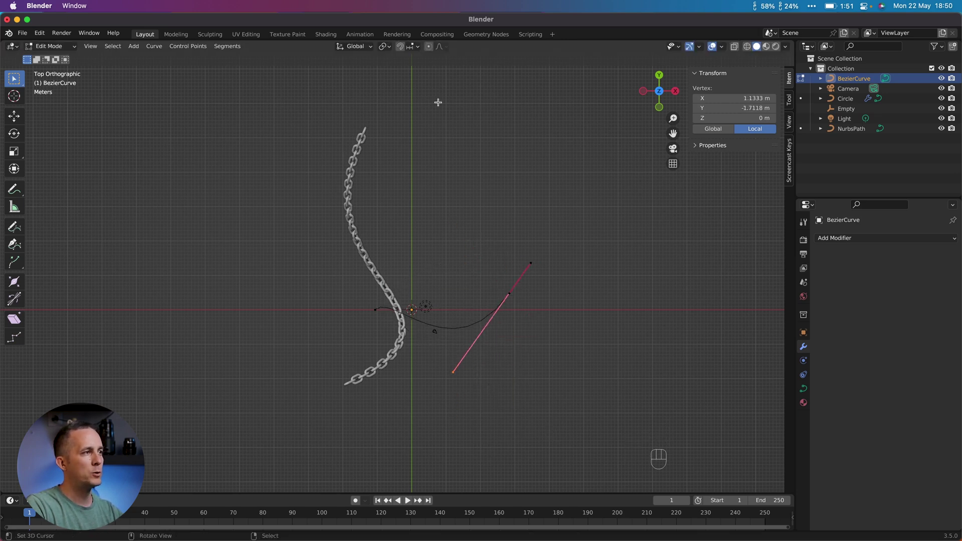
Extend the Bezier curve toward +Y with three more points and move the second-to-last one toward -X.
left_click(535, 207, "super")
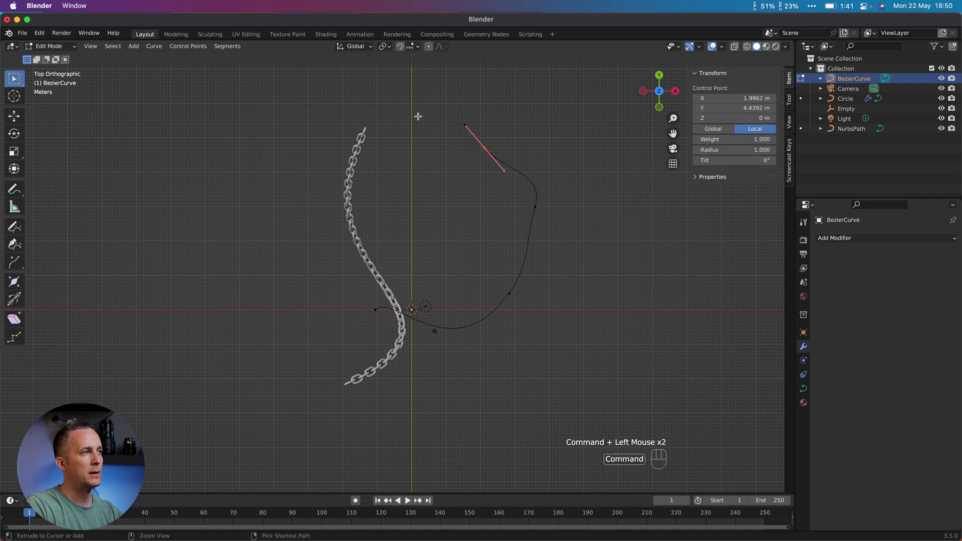
middle_click_drag(579, 145, 558, 206, "shift")
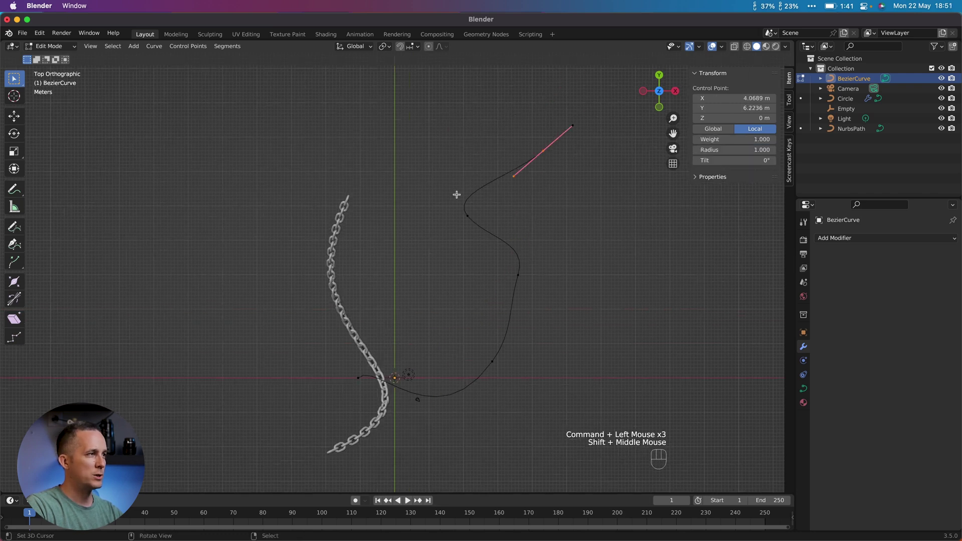
left_click(496, 236)
key("g")
left_click(496, 232)
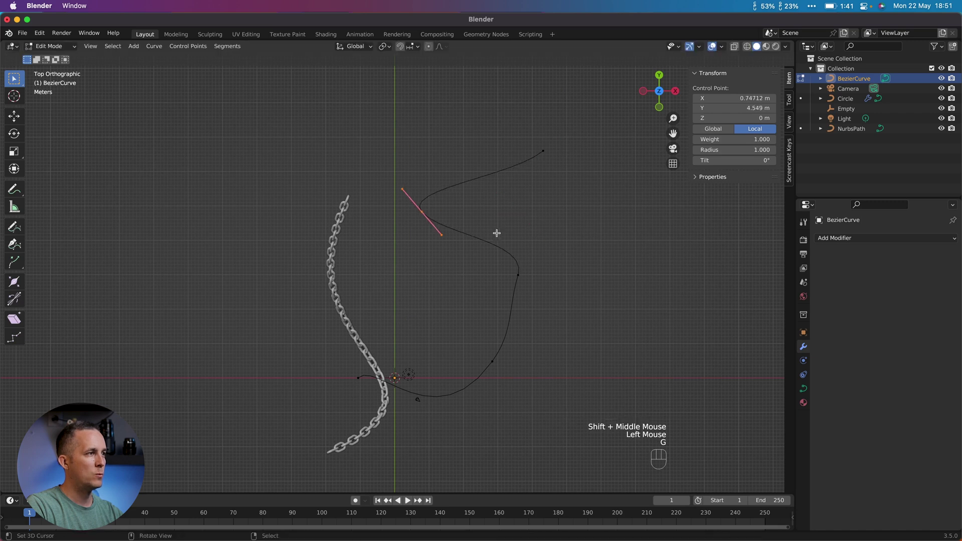
Move the Bezier curve's middle bend point toward +X and -Y, and pull its handle out toward -X.
left_click(517, 276)
key("g")
left_click(584, 353)
left_click_drag(516, 339, 562, 367)
key("g")
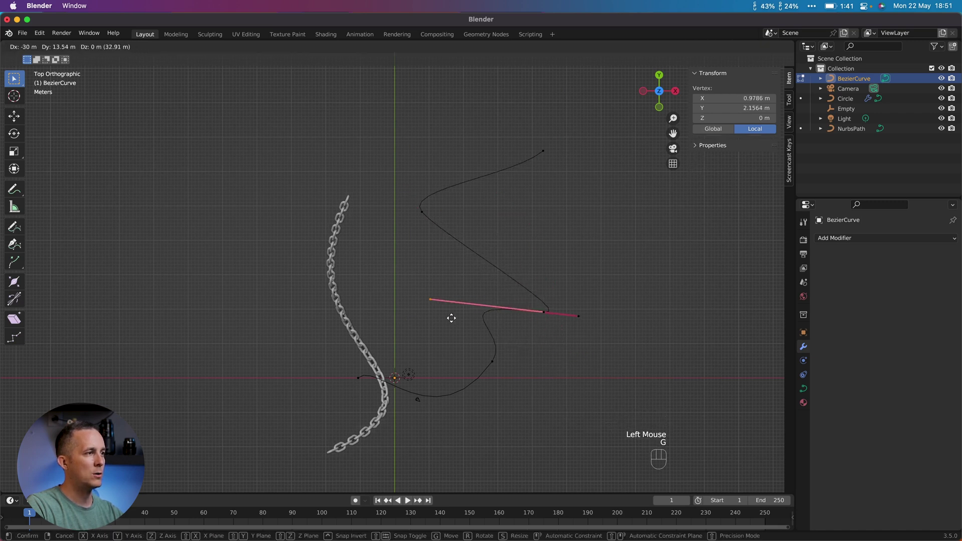
left_click(419, 320)
Move the next control point toward -Y to about X 2.70, Y -0.88 m in local coordinates, and return to Object Mode.
left_click_drag(468, 352, 541, 395)
key("g")
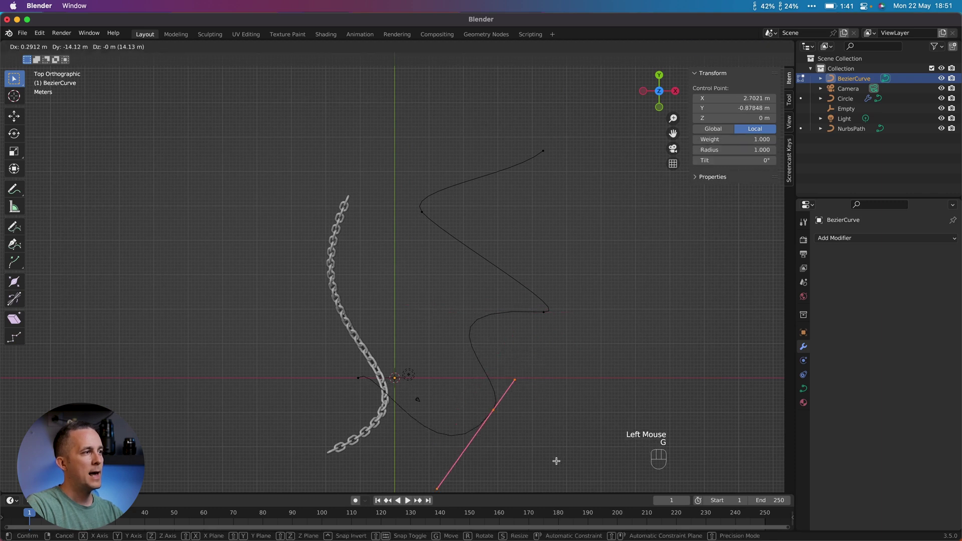
left_click(555, 457)
scroll(555, 457, "down", 2)
middle_click_drag(554, 457, 434, 301)
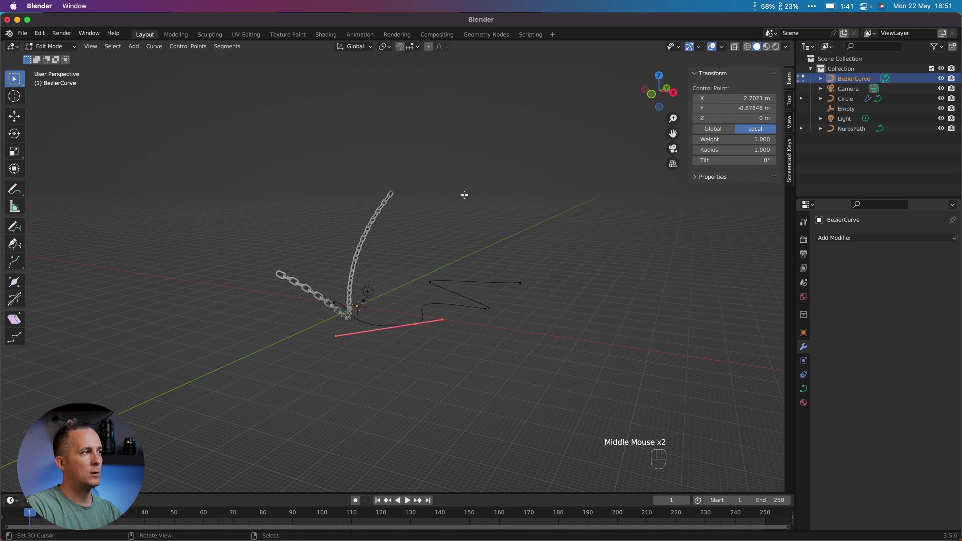
right_click(373, 219)
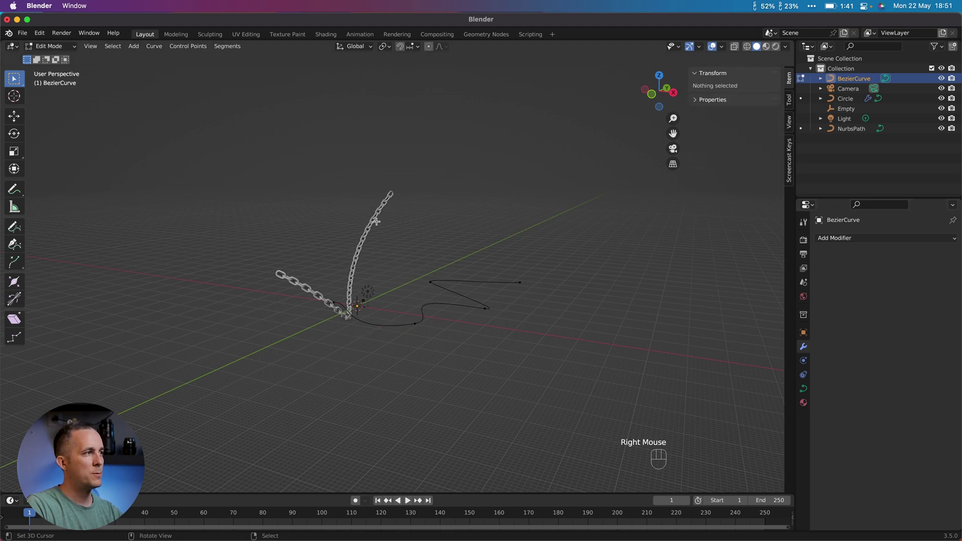
key("Tab")
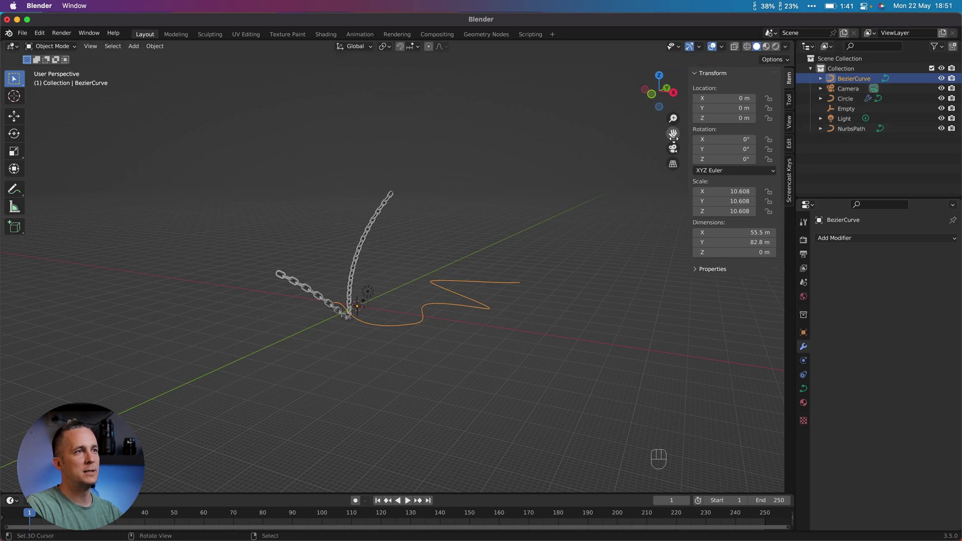
Replace the fit curve in the chain's Array modifier with BezierCurve.
right_click(359, 249)
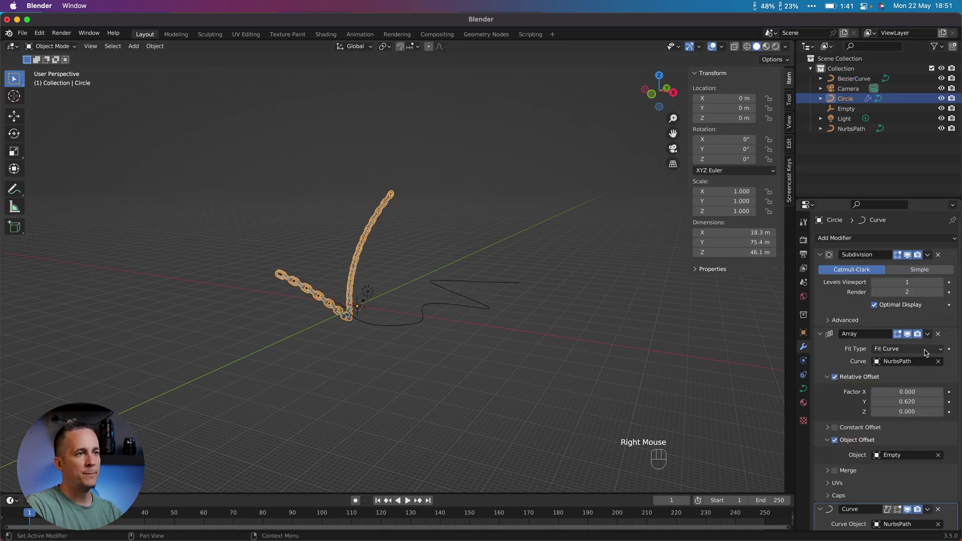
left_click(938, 361)
left_click(937, 363)
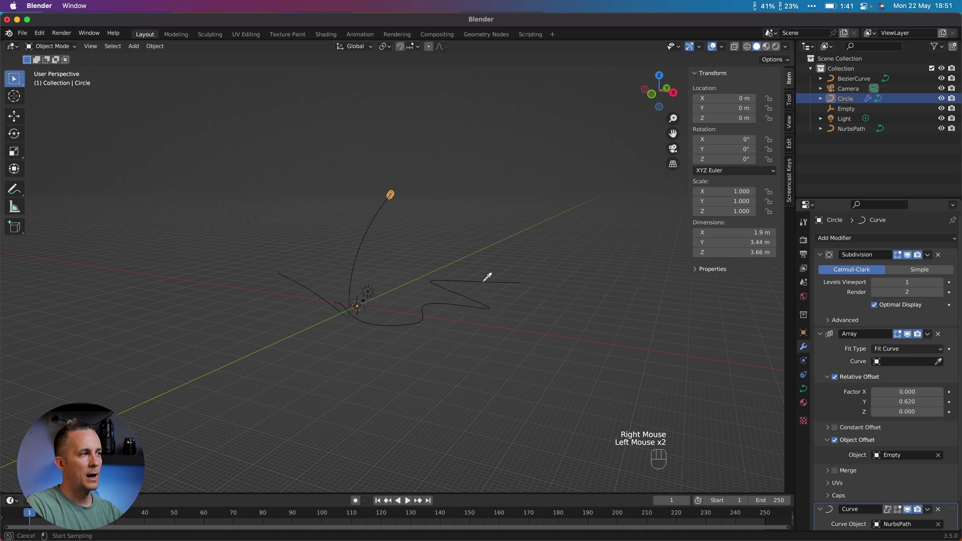
left_click(480, 305)
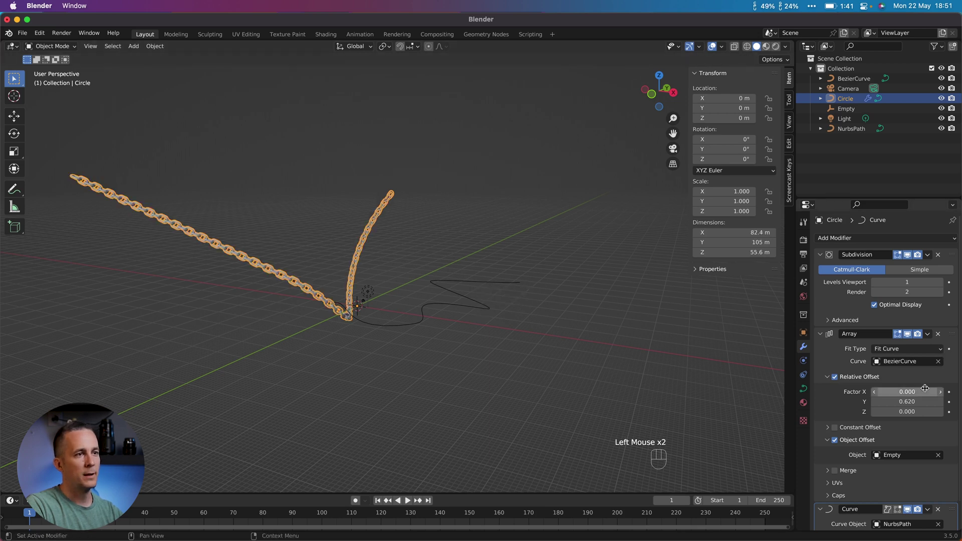
Replace the curve object in the chain's Curve modifier with BezierCurve.
scroll(935, 395, "down", 6)
left_click(938, 496)
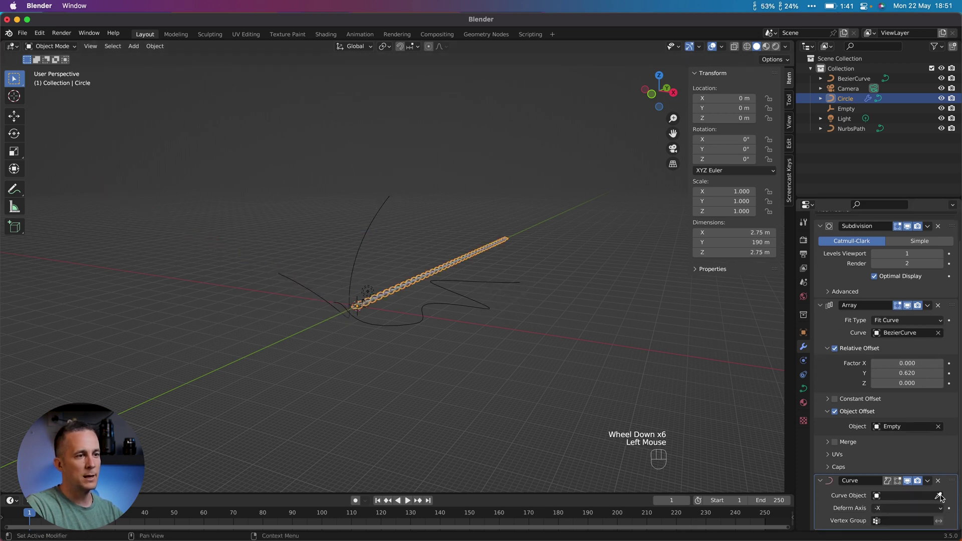
left_click(938, 496)
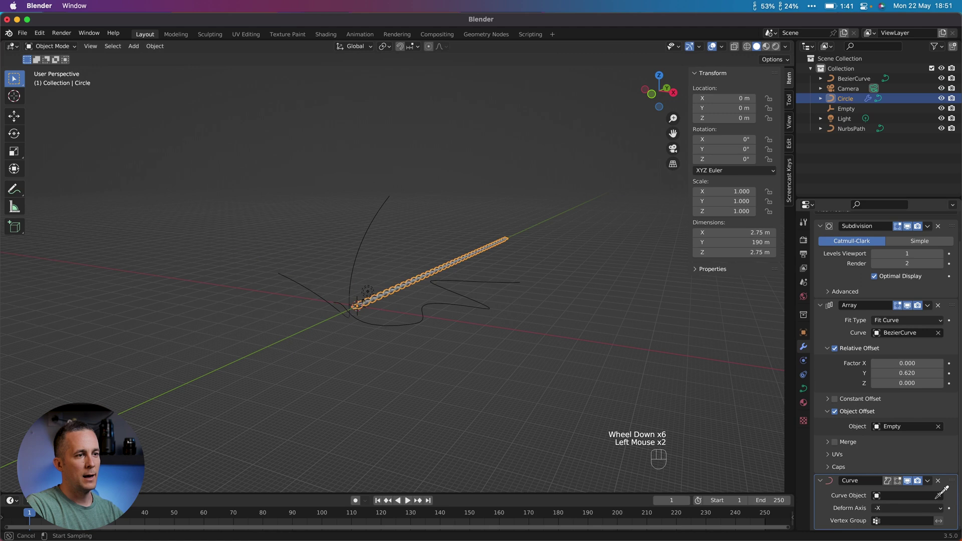
left_click(444, 303)
Set the Curve modifier's deform axis to Y so the chain follows the Bezier curve.
scroll(431, 310, "down", 2)
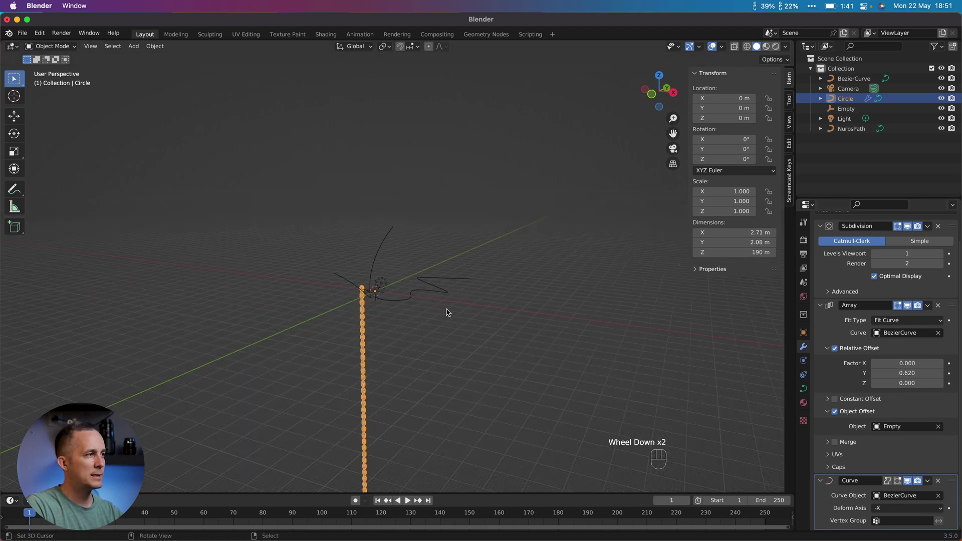
mouse_move(446, 311)
middle_mouse_down()
mouse_move(421, 296)
mouse_move(430, 300)
middle_mouse_up()
left_click(917, 508)
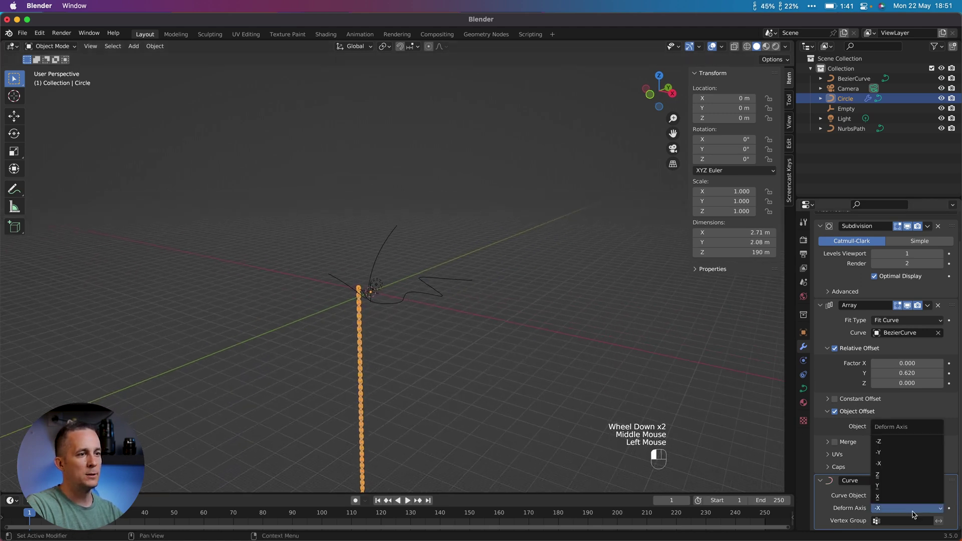
left_click(901, 485)
middle_click_drag(496, 323, 619, 237)
scroll(513, 316, "up", 2)
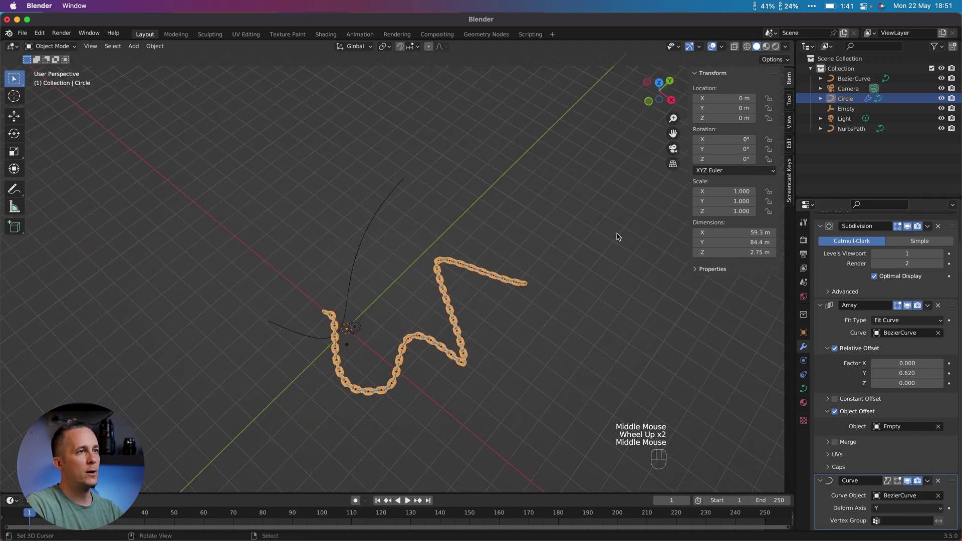
In Edit Mode, move the Bezier curve's far end point upward and well out toward -X.
left_click(854, 78)
middle_click(538, 250)
key("Tab")
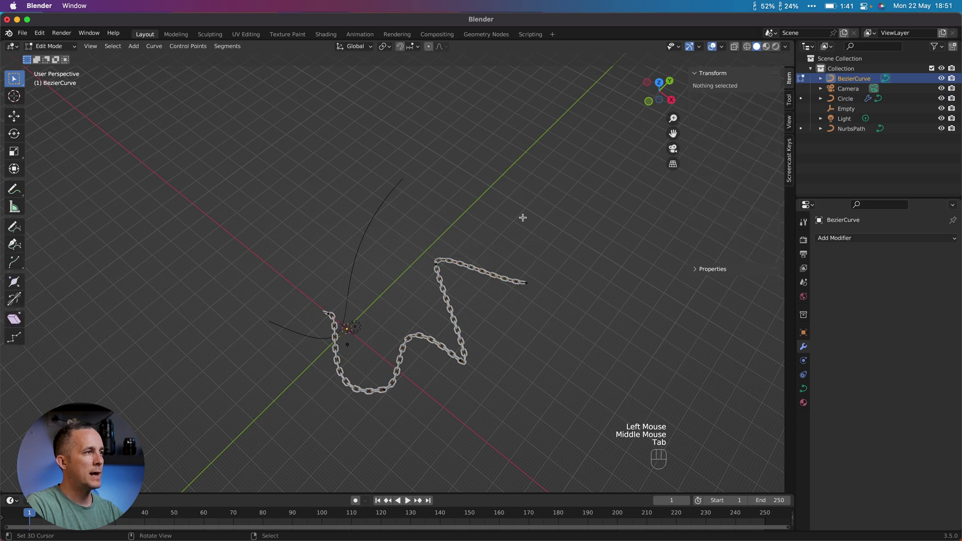
left_click_drag(509, 251, 541, 290)
key("g")
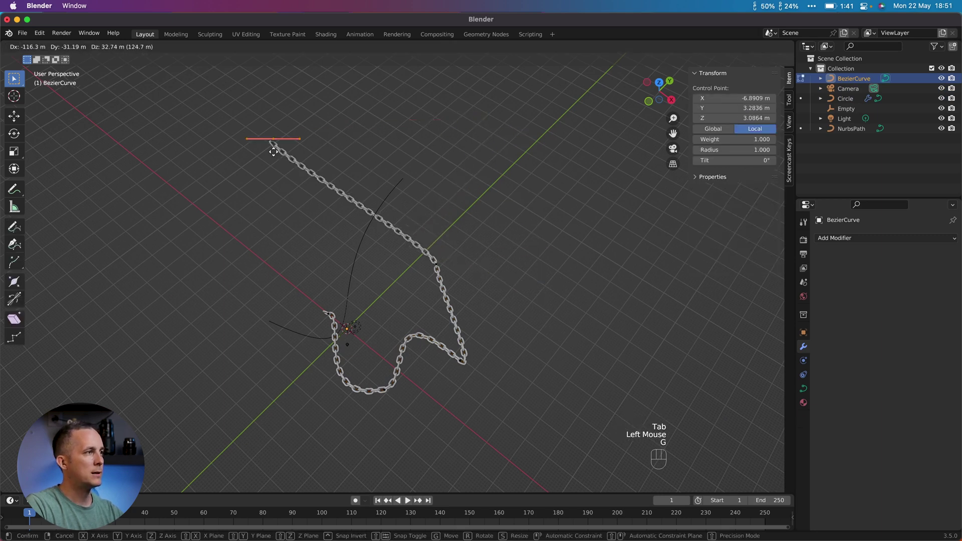
left_click(241, 159)
Raise the adjacent bend point to about X -0.90, Y 7.21, Z 4.56 m in local coordinates, and move the following bend point upward.
middle_click_drag(459, 302, 451, 262)
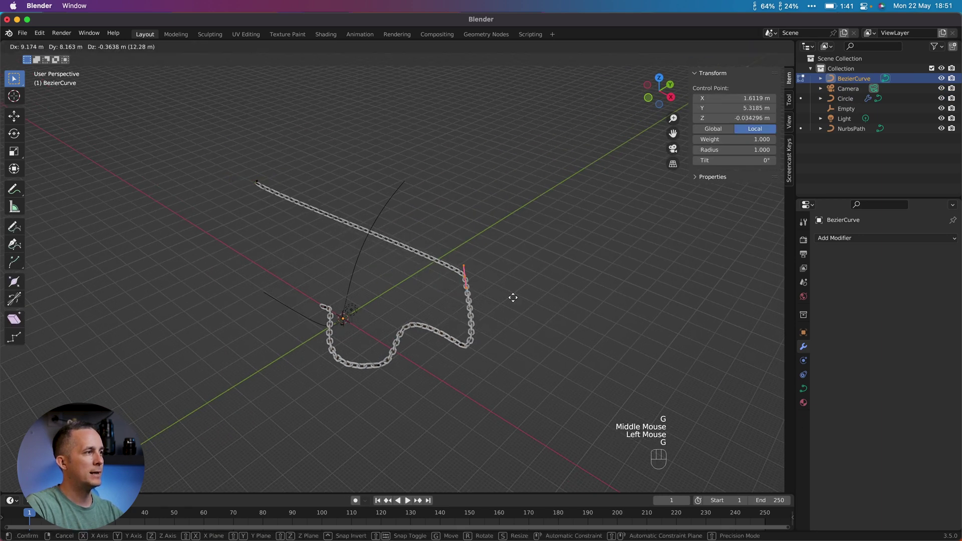
left_click(476, 168)
middle_click_drag(476, 167, 413, 185)
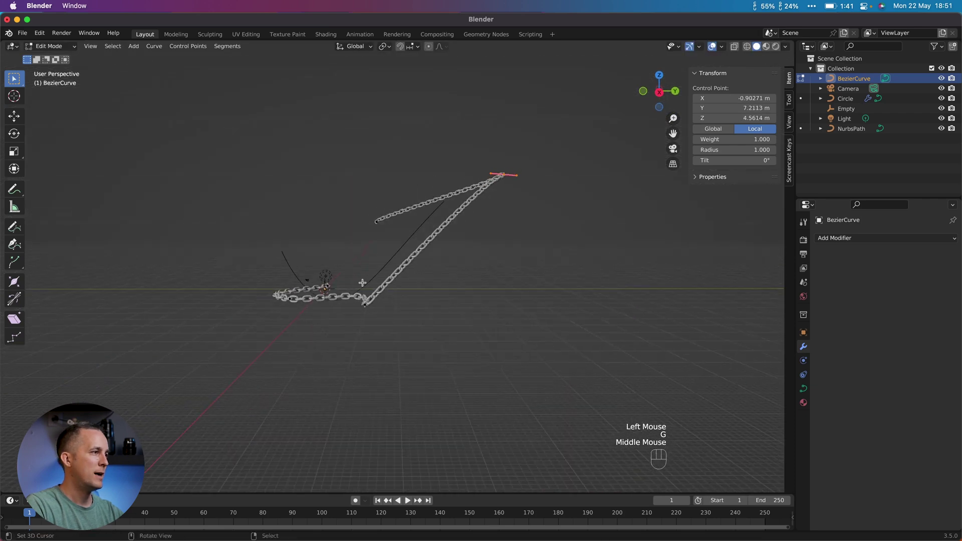
left_click(364, 312)
key("g")
left_click(321, 183)
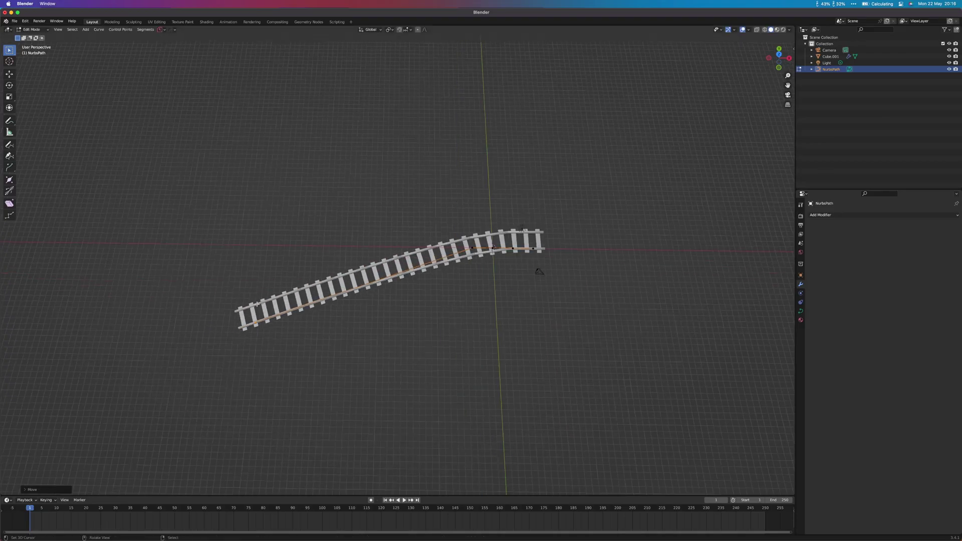
Extend the railway track's NurbsPath with a new point farther out toward -X and +Y.
right_click(86, 119, "ctrl")
scroll(381, 105, "up", 2)
middle_click_drag(381, 105, 455, 352)
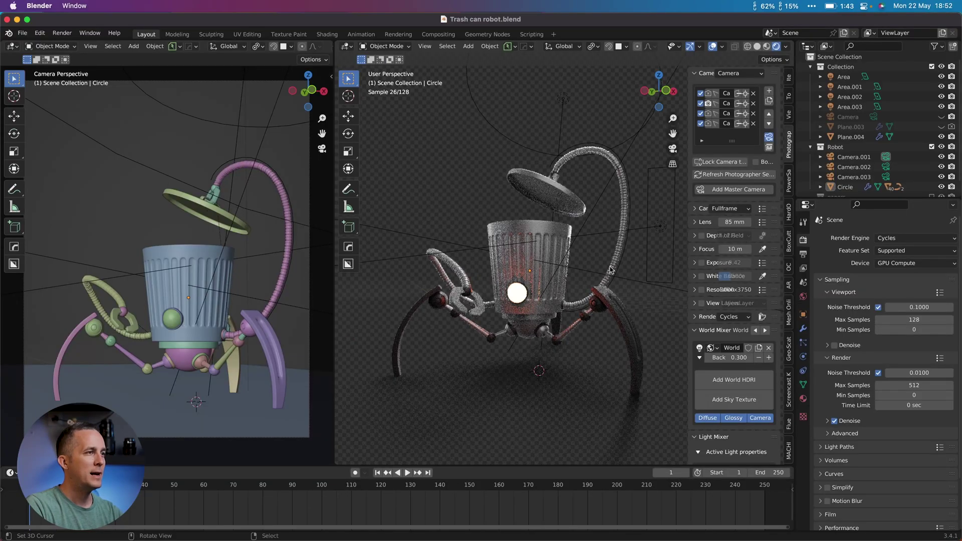
Switch the rendered viewport of the trash can robot scene to solid shading for a closer view of the model.
mouse_move(524, 270)
middle_mouse_down()
mouse_move(512, 286)
mouse_move(521, 284)
middle_mouse_up()
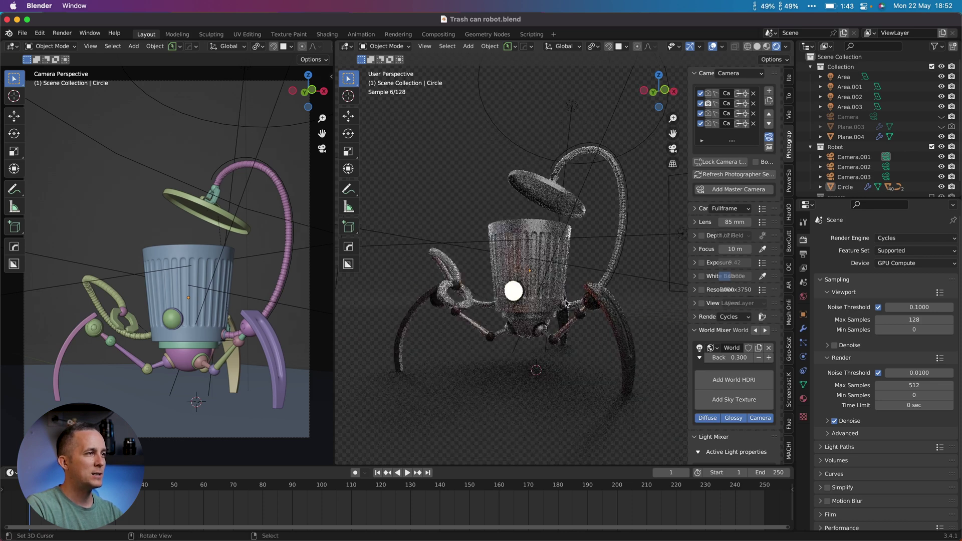
left_click(757, 46)
scroll(589, 323, "up", 5)
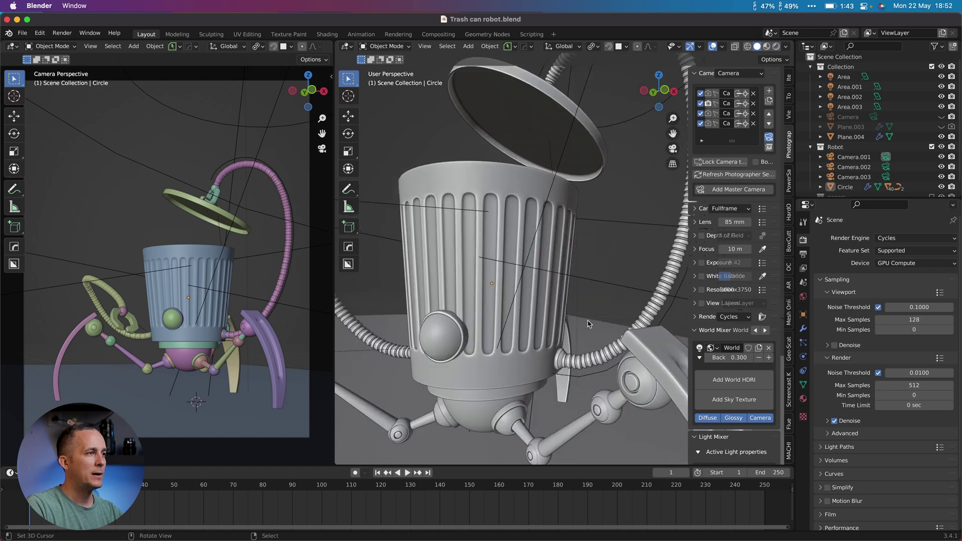
Select the ribbed hose attached to the robot's lid and examine its modifier stack.
left_click(570, 365)
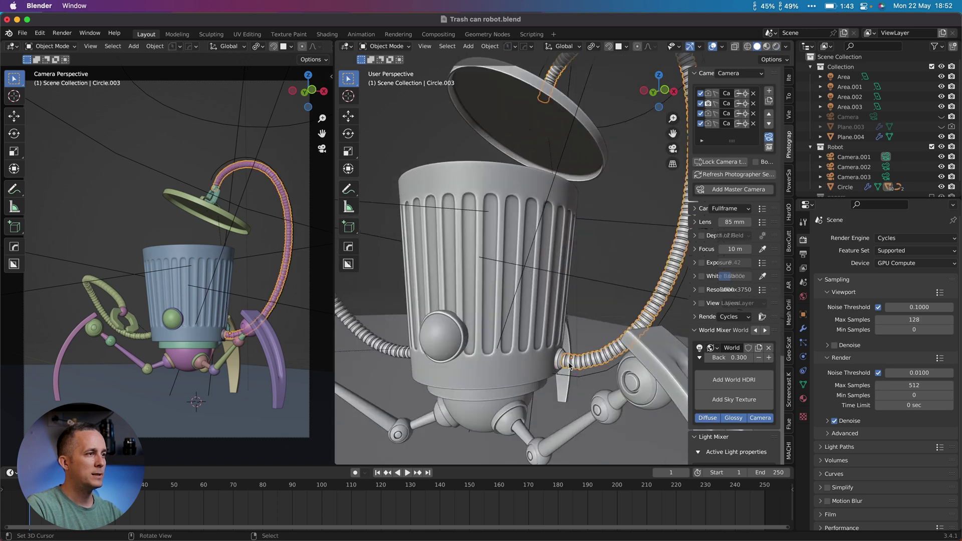
left_click(803, 329)
scroll(897, 340, "down", 5)
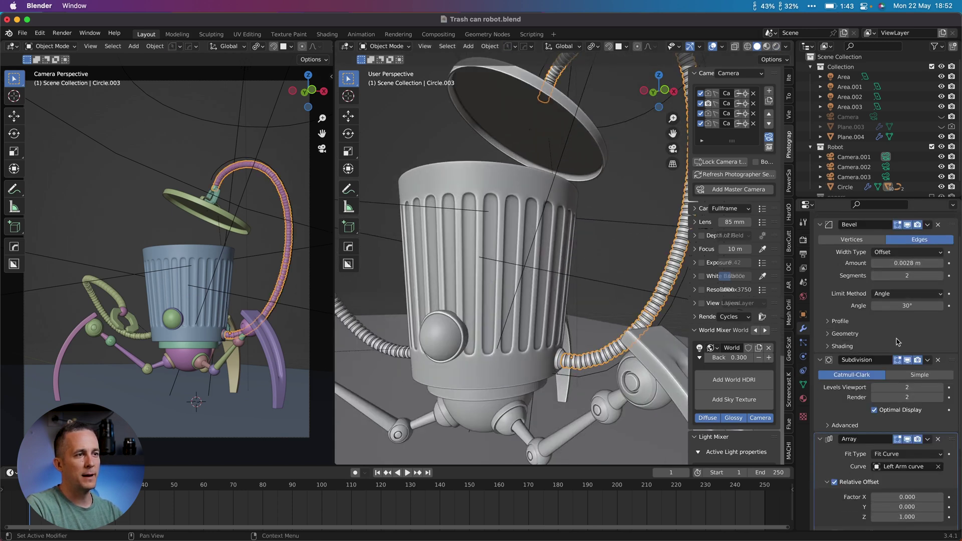
scroll(897, 341, "down", 5)
Hide the hose's Array modifier in the viewport and isolate the single base segment to inspect its shape.
left_click(907, 329)
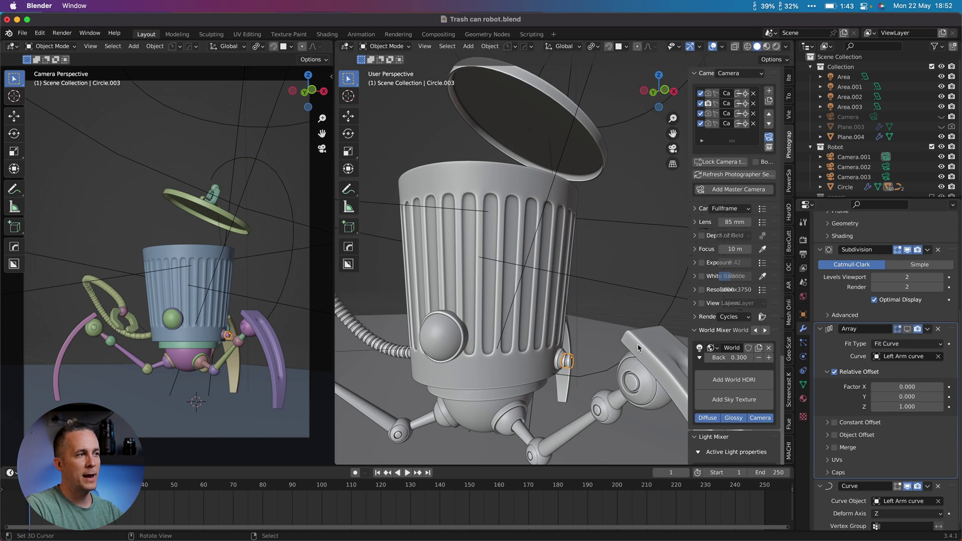
key("KP_Divide")
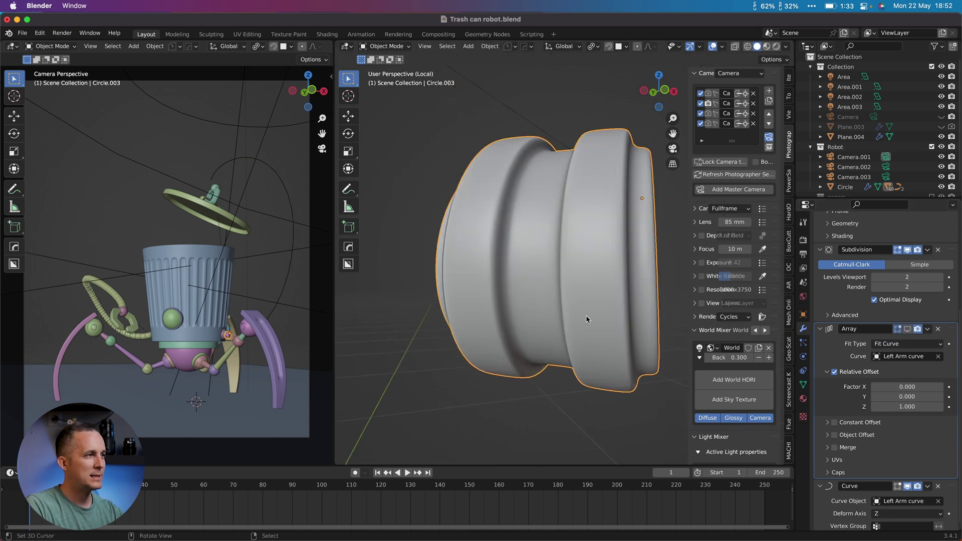
scroll(590, 323, "down", 5)
middle_click_drag(590, 322, 610, 300)
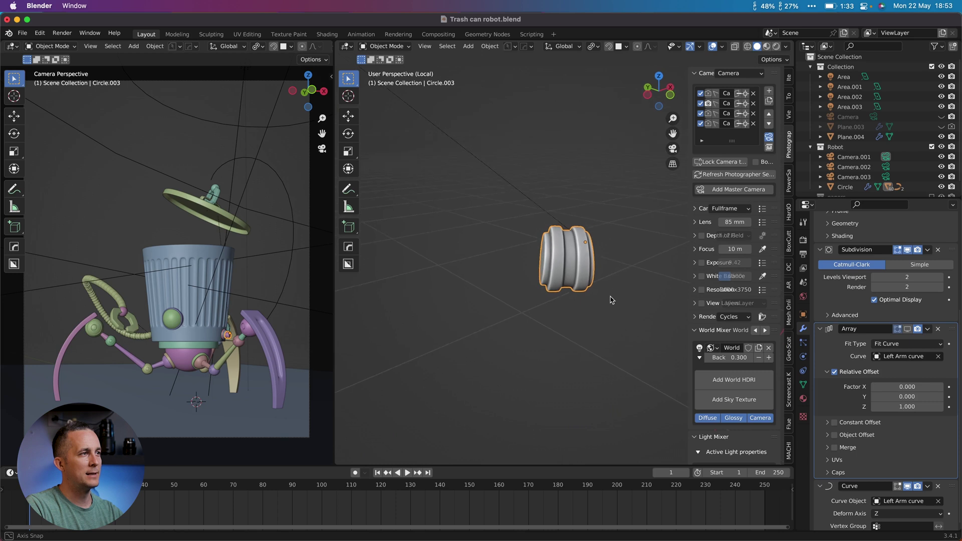
Leave local view, show the hose's Array modifier in the viewport again, and examine the Curve modifier settings.
key("KP_Divide")
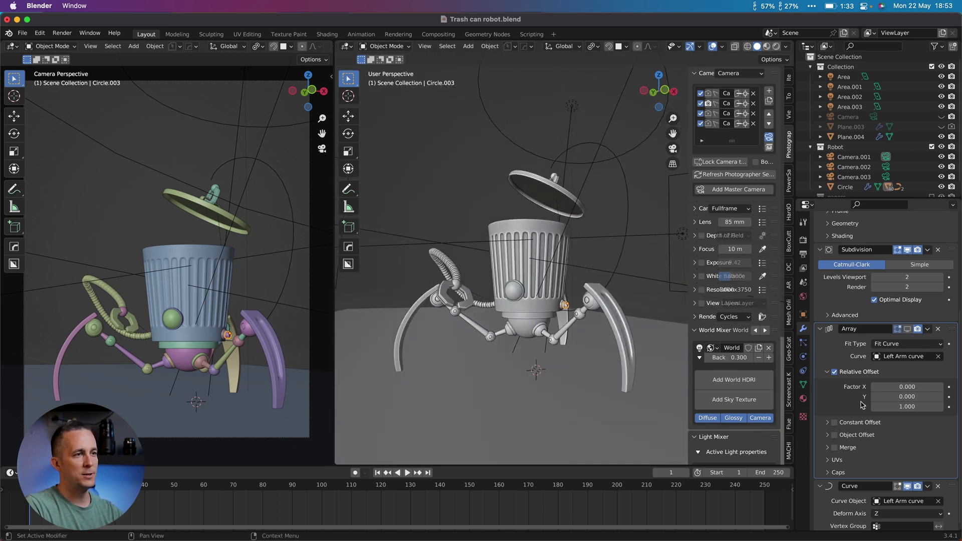
left_click(908, 329)
scroll(872, 482, "down", 1)
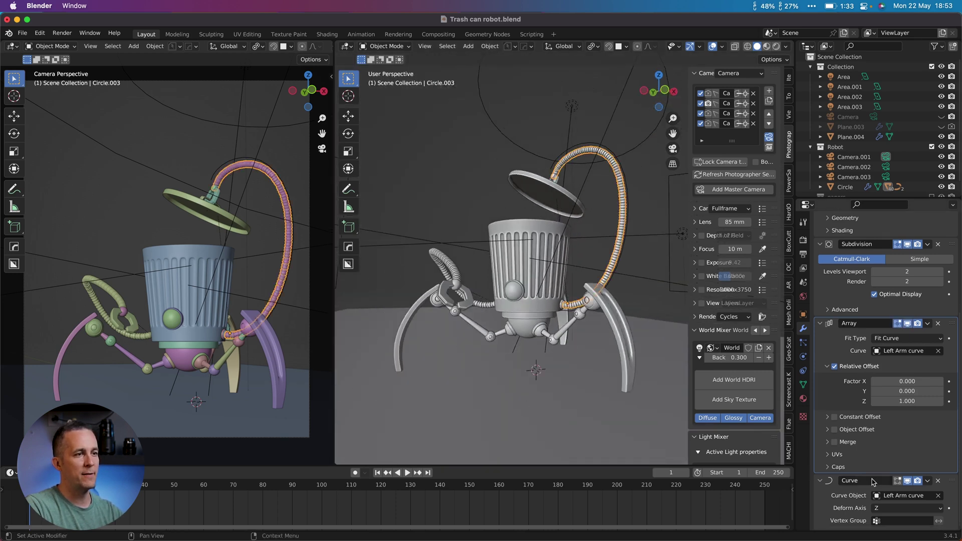